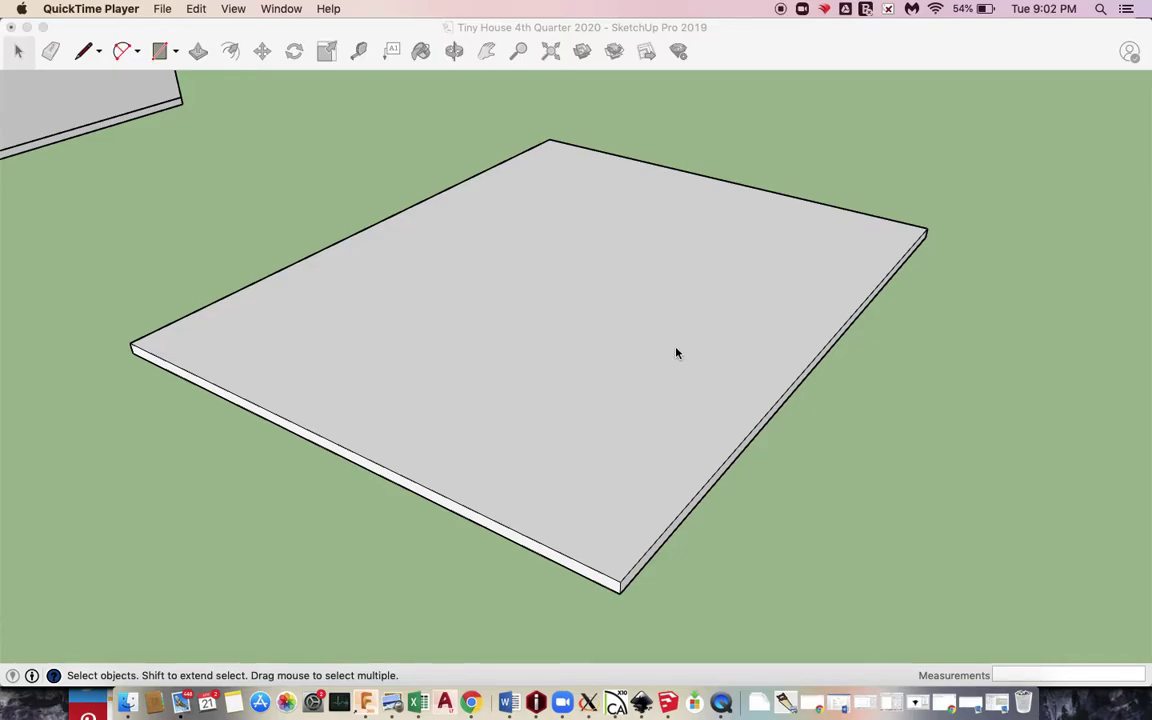
Step: Focus the SketchUp window and check the slab by selecting and deselecting it
click(609, 359)
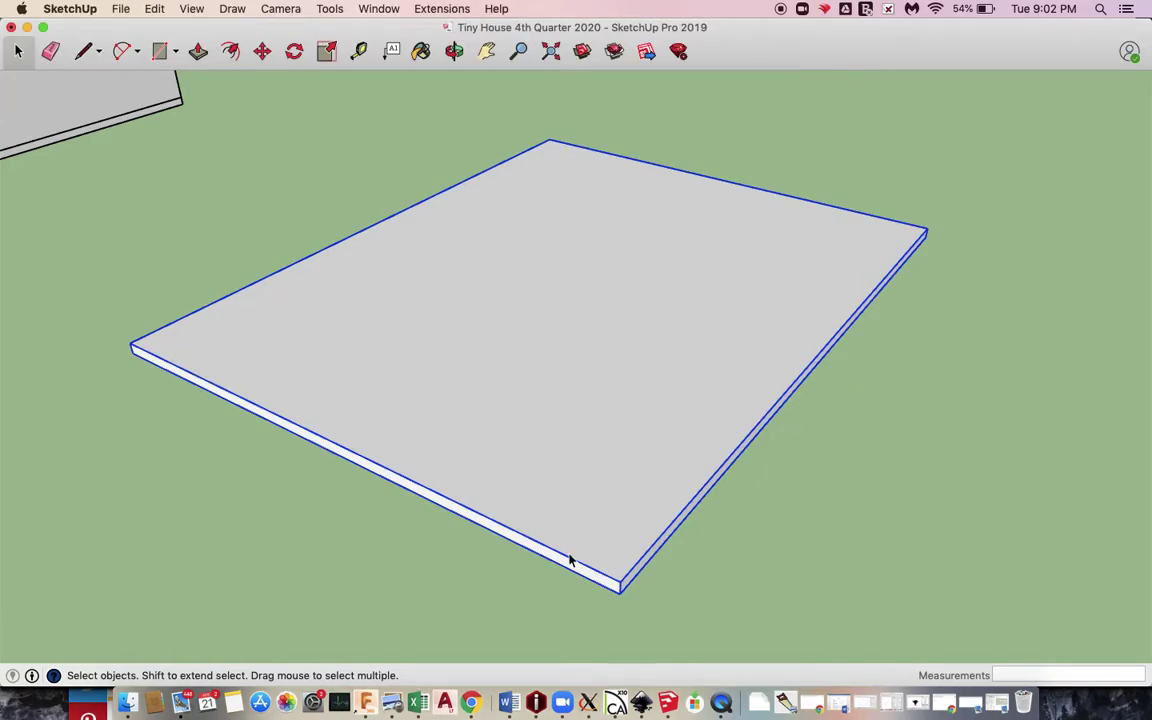
click(775, 521)
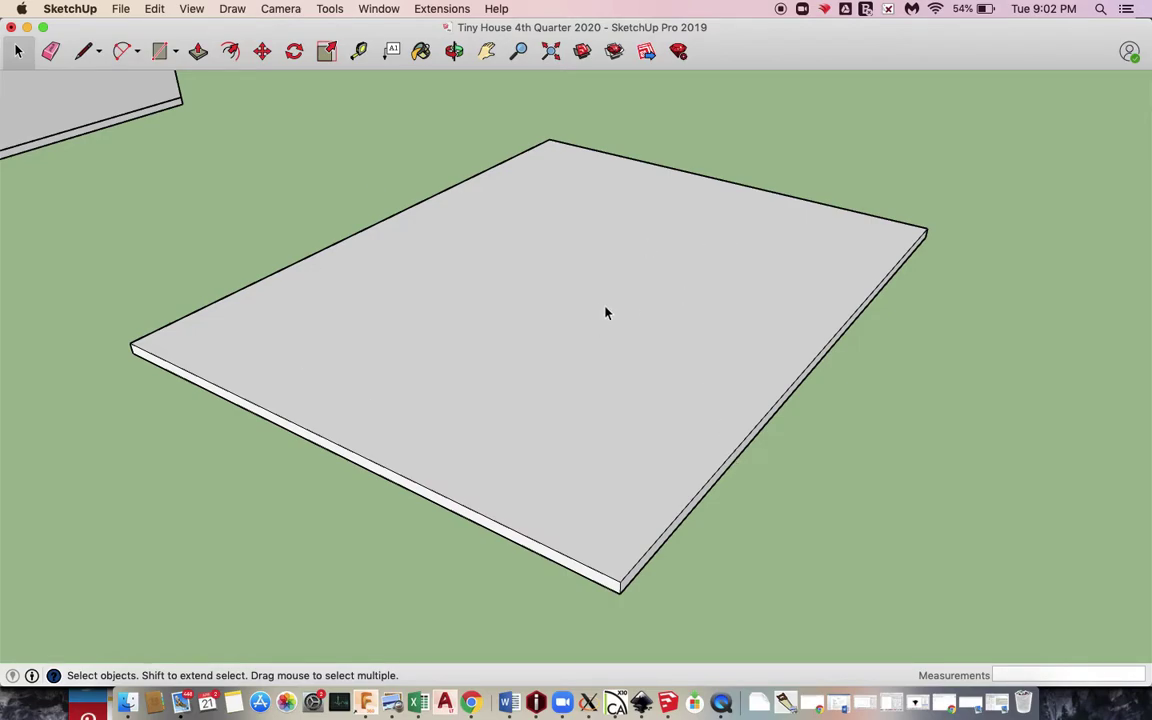
click(556, 296)
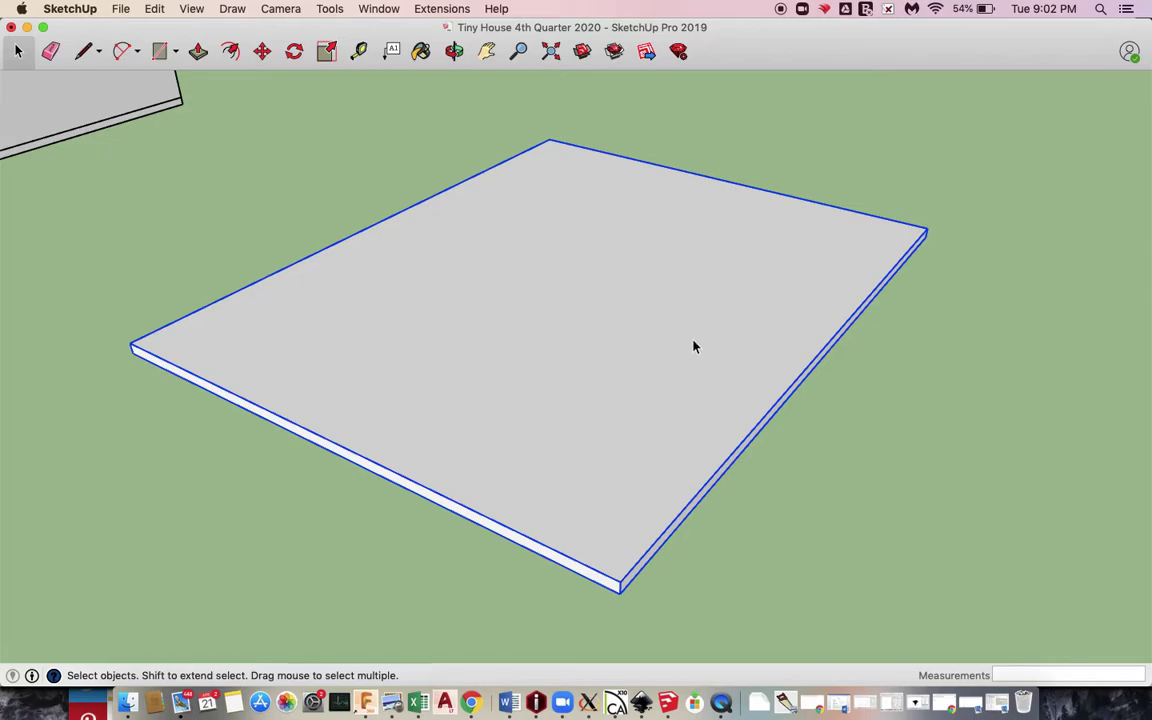
click(877, 394)
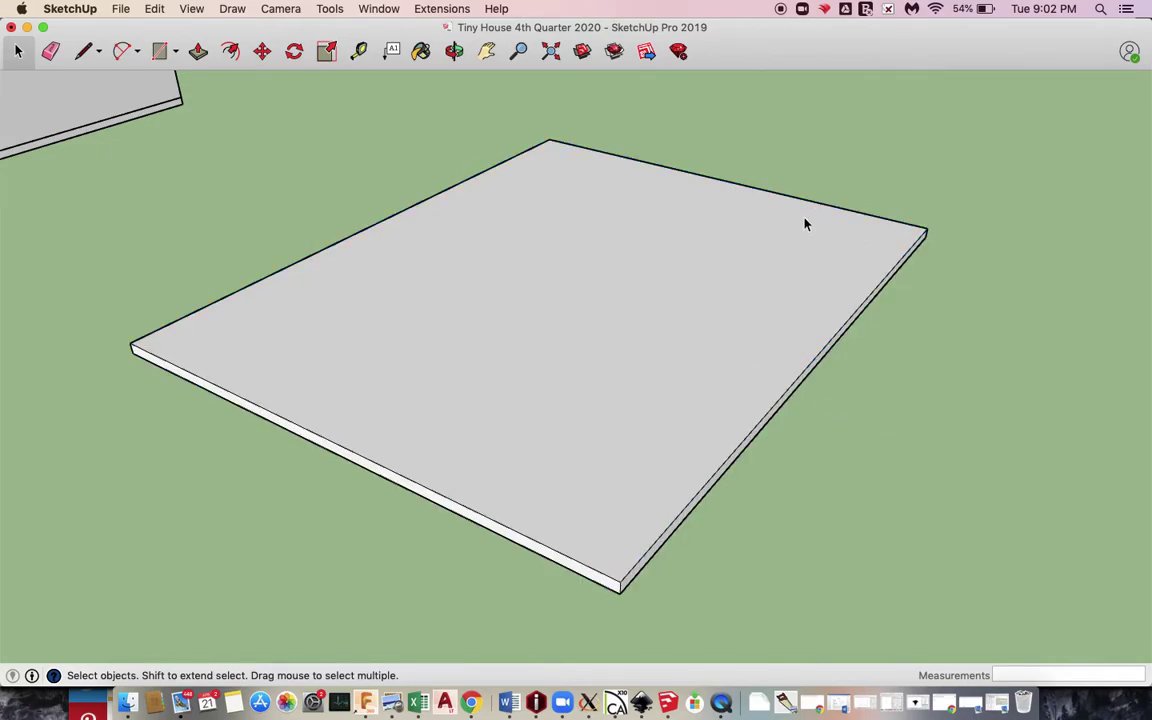
Step: Draw a rectangle from the slab's back corner to its front corner, covering its top
key(r)
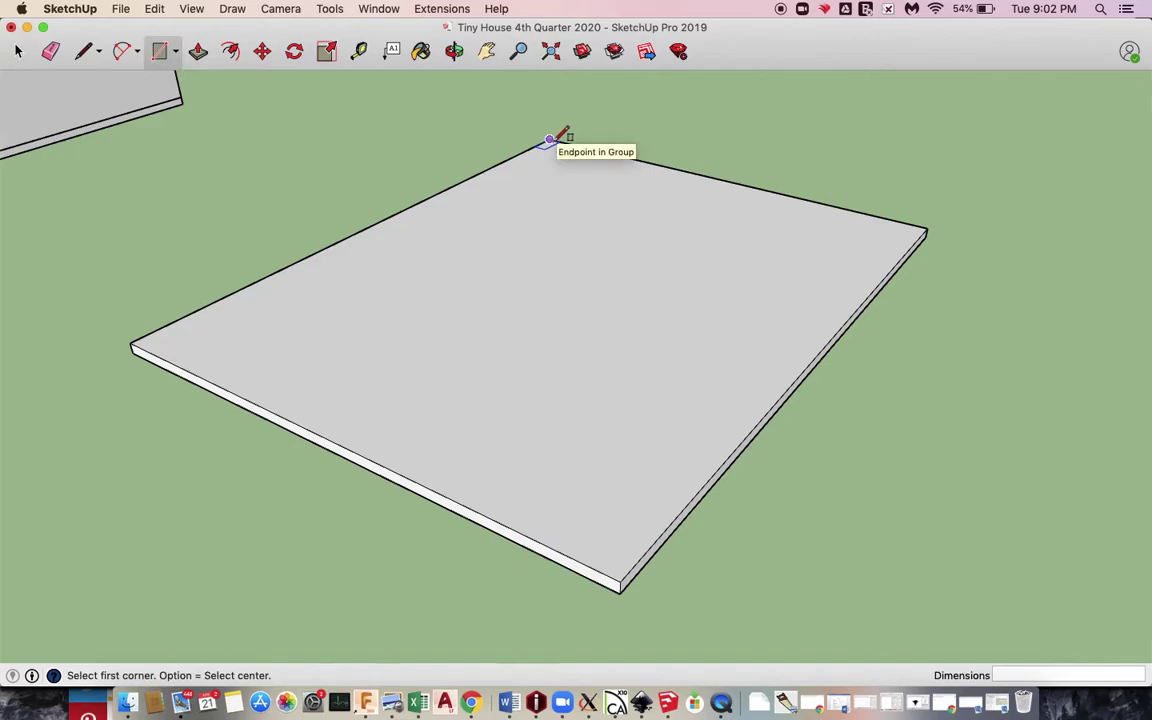
click(548, 140)
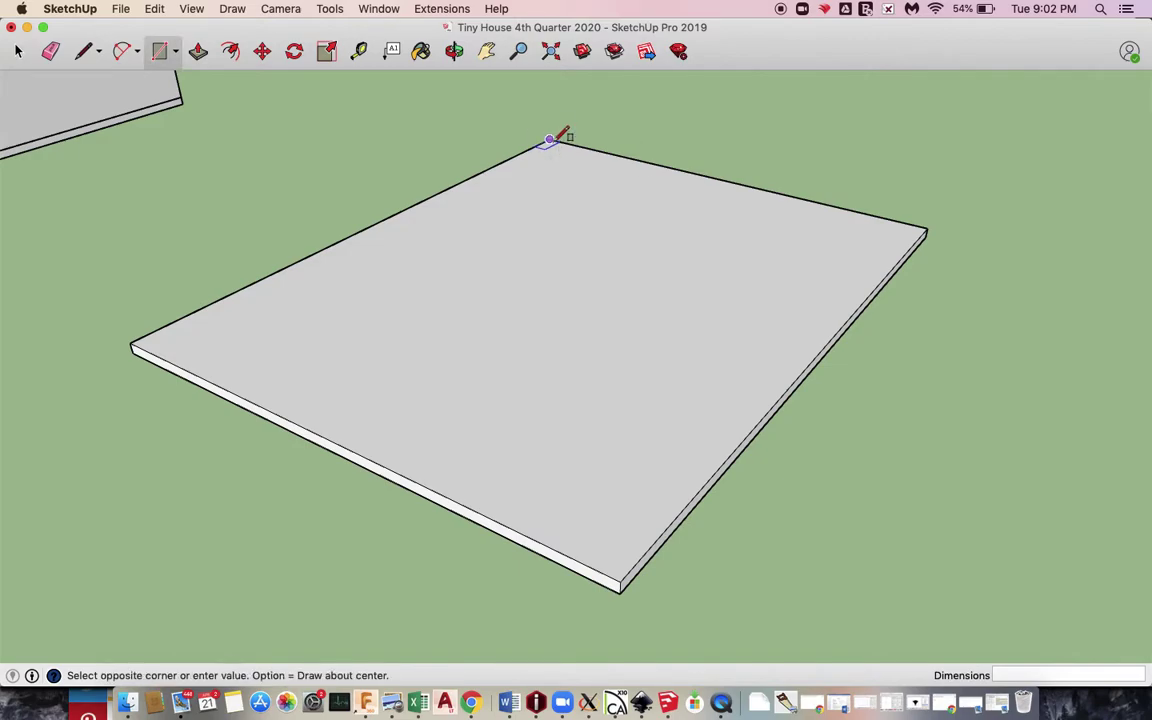
click(621, 581)
key(space)
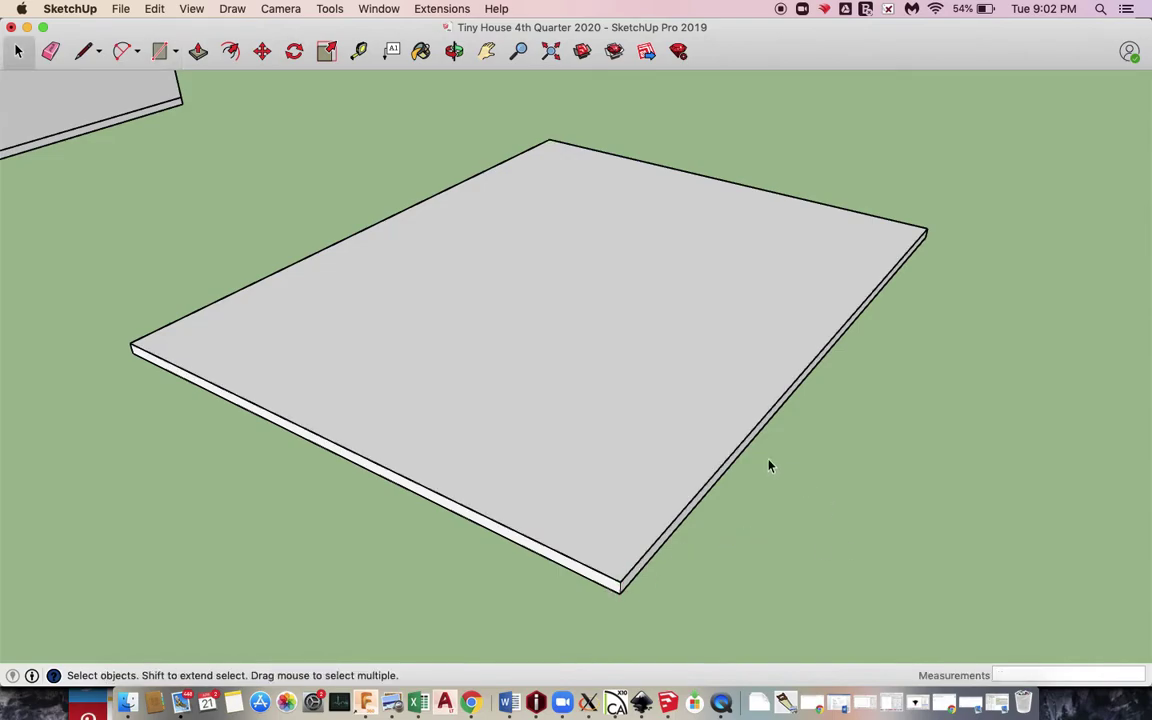
click(666, 404)
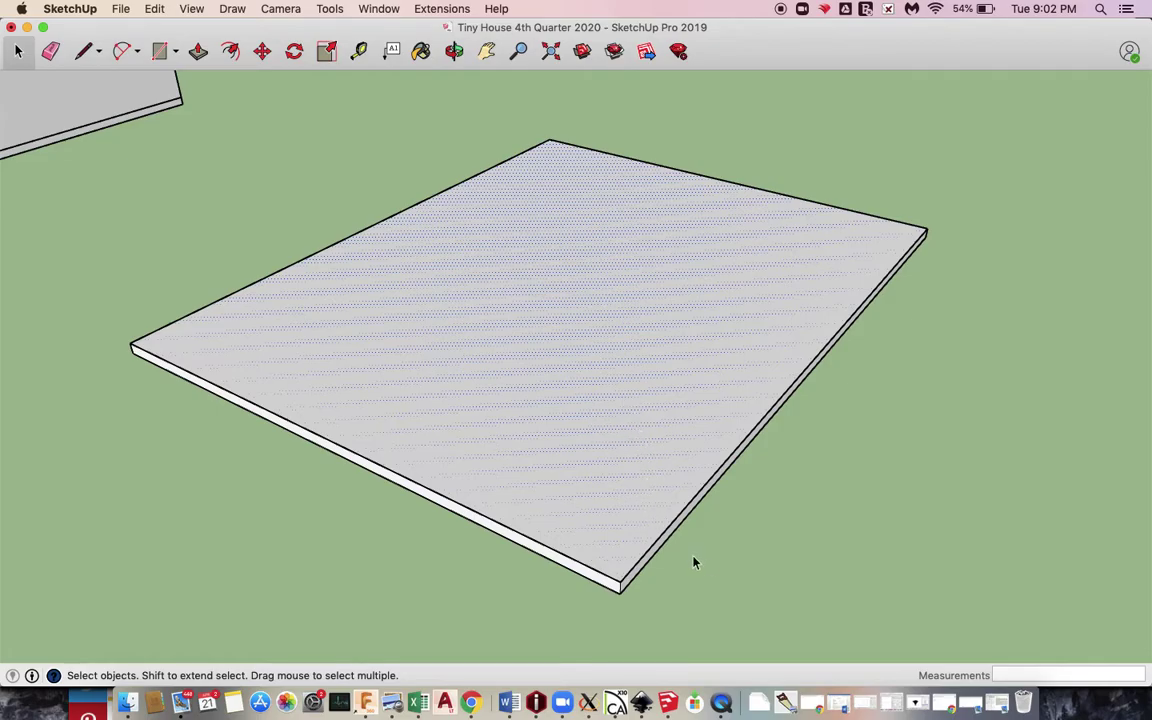
middle_drag(773, 583, 748, 440)
scroll(808, 458, down, 2)
scroll(800, 455, up, 1)
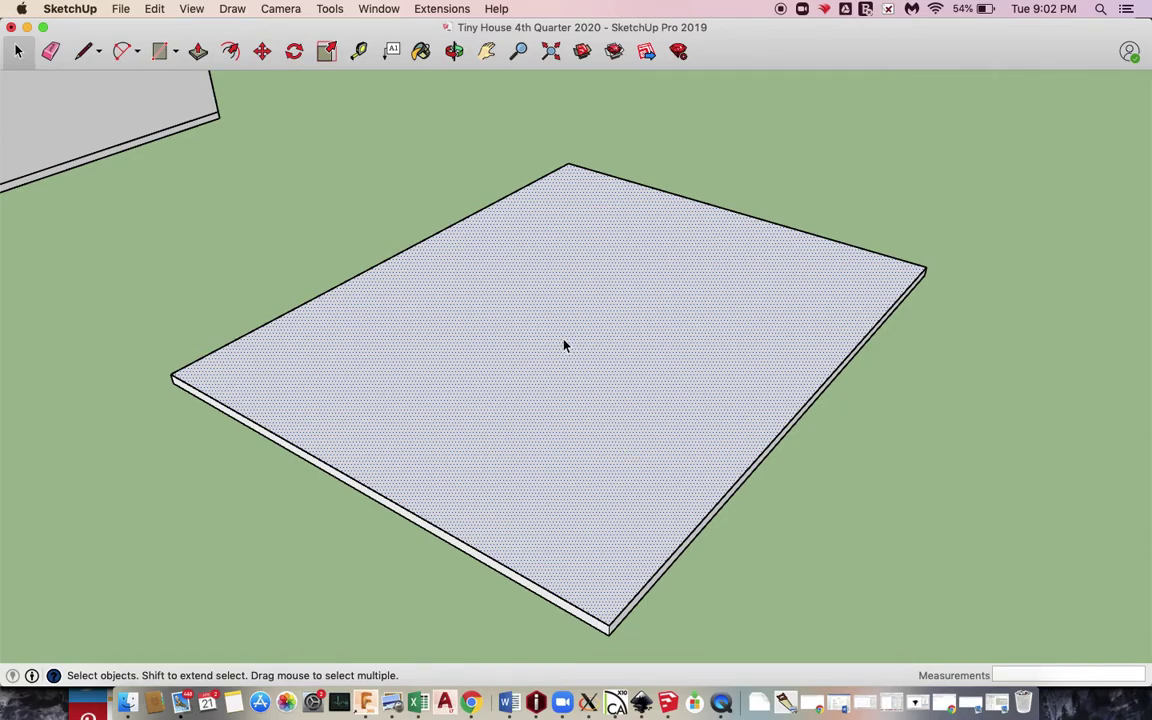
click(229, 55)
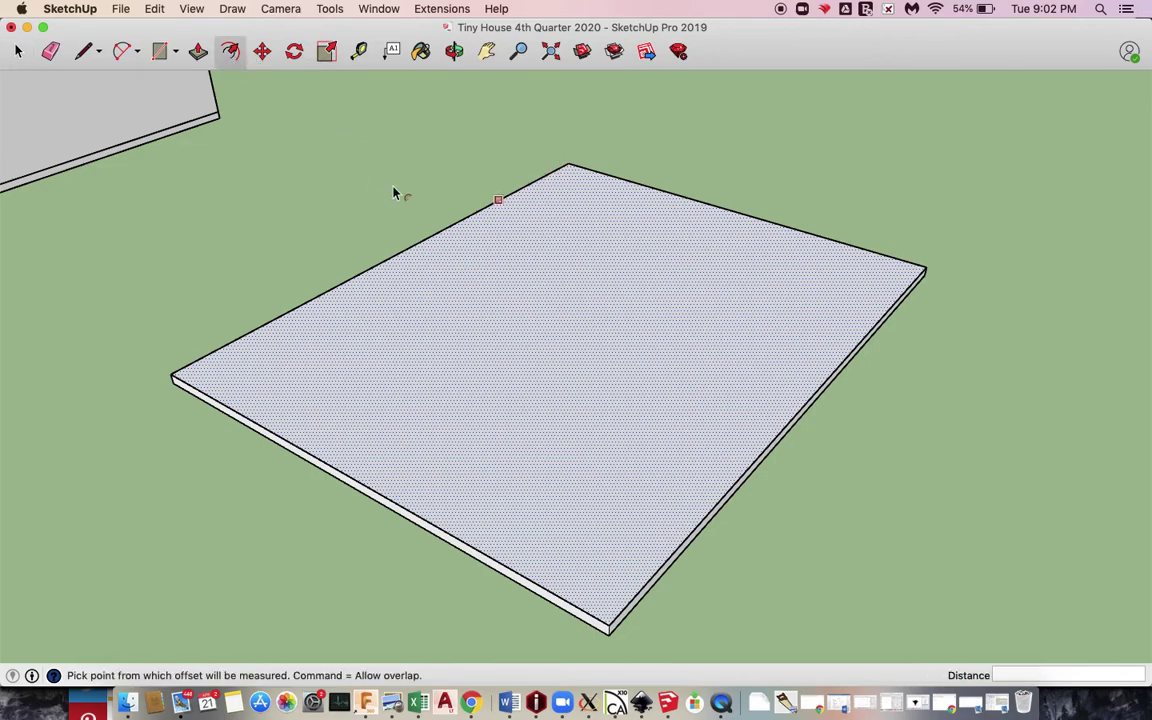
Step: Inset the slab top's outline by 4" and orbit to look down on the floor
click(507, 229)
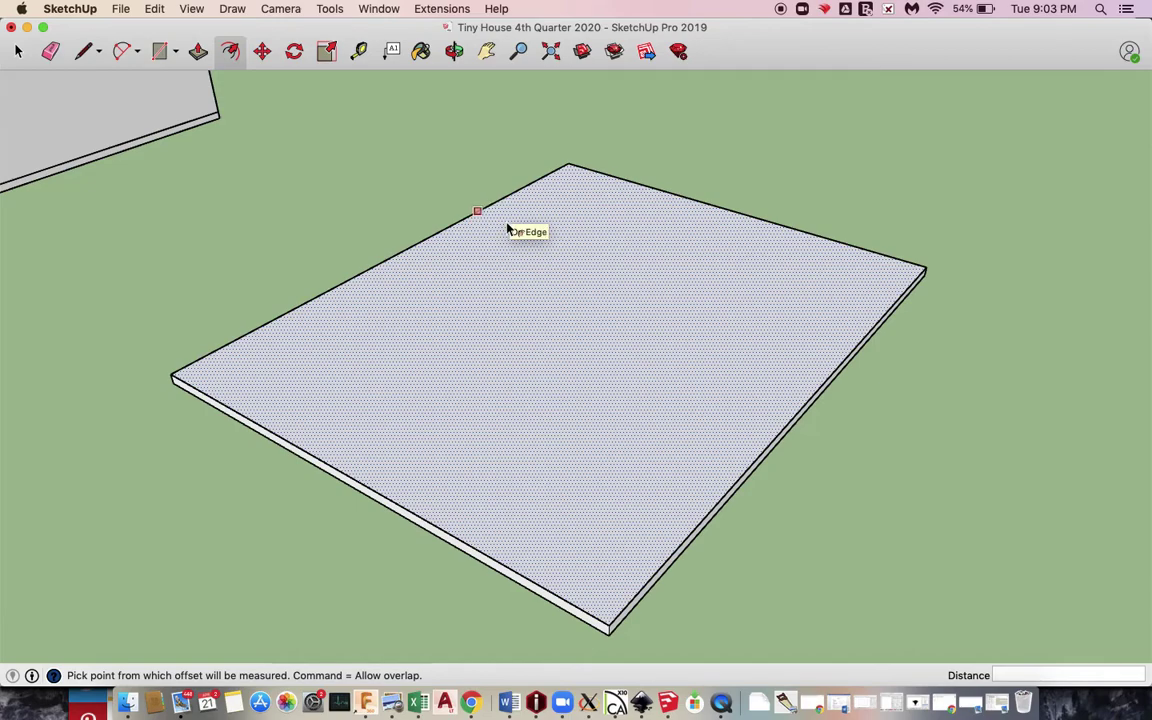
click(507, 229)
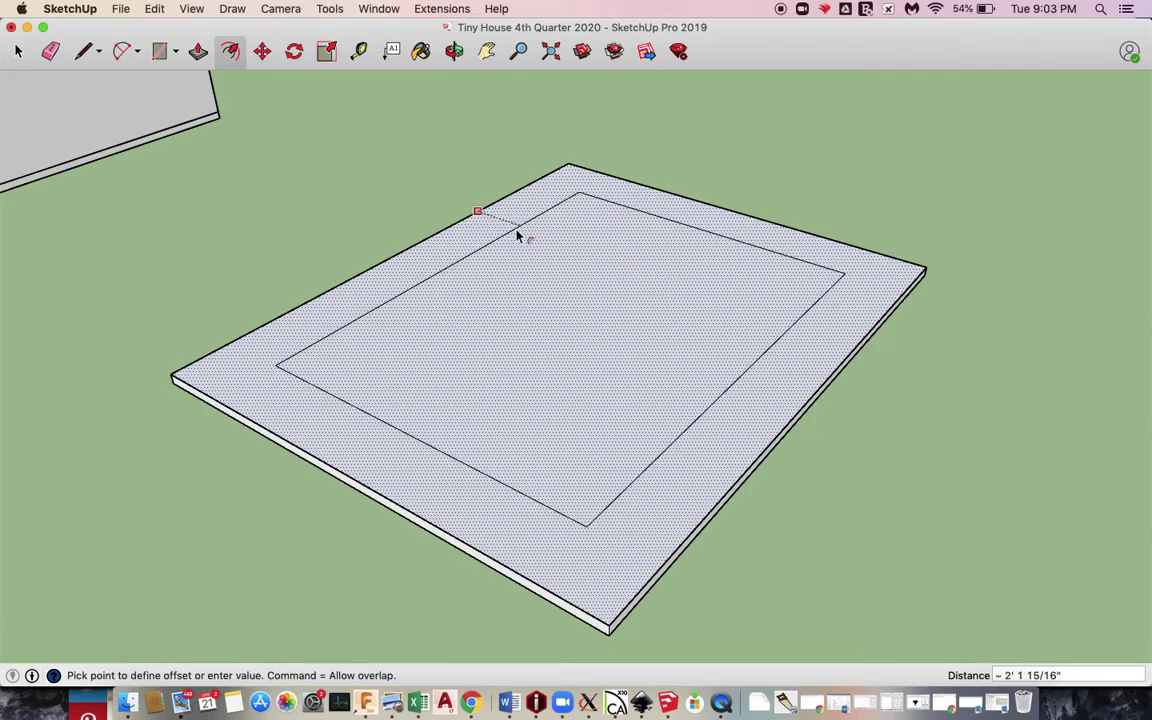
text(4")
key(Return)
middle_drag(527, 378, 662, 414)
scroll(651, 401, down, 3)
middle_drag(634, 464, 712, 553)
scroll(803, 525, up, 3)
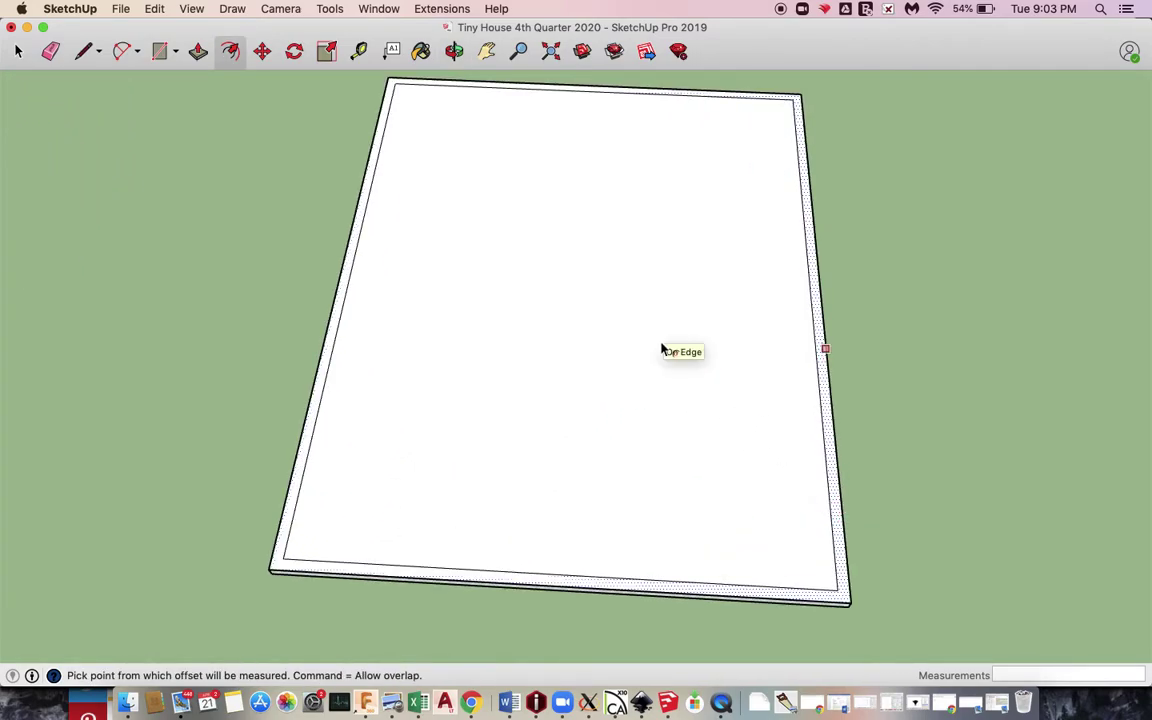
Step: Place Tape Measure guides 9' from the left inner edge and 10' from the top inner edge
click(359, 52)
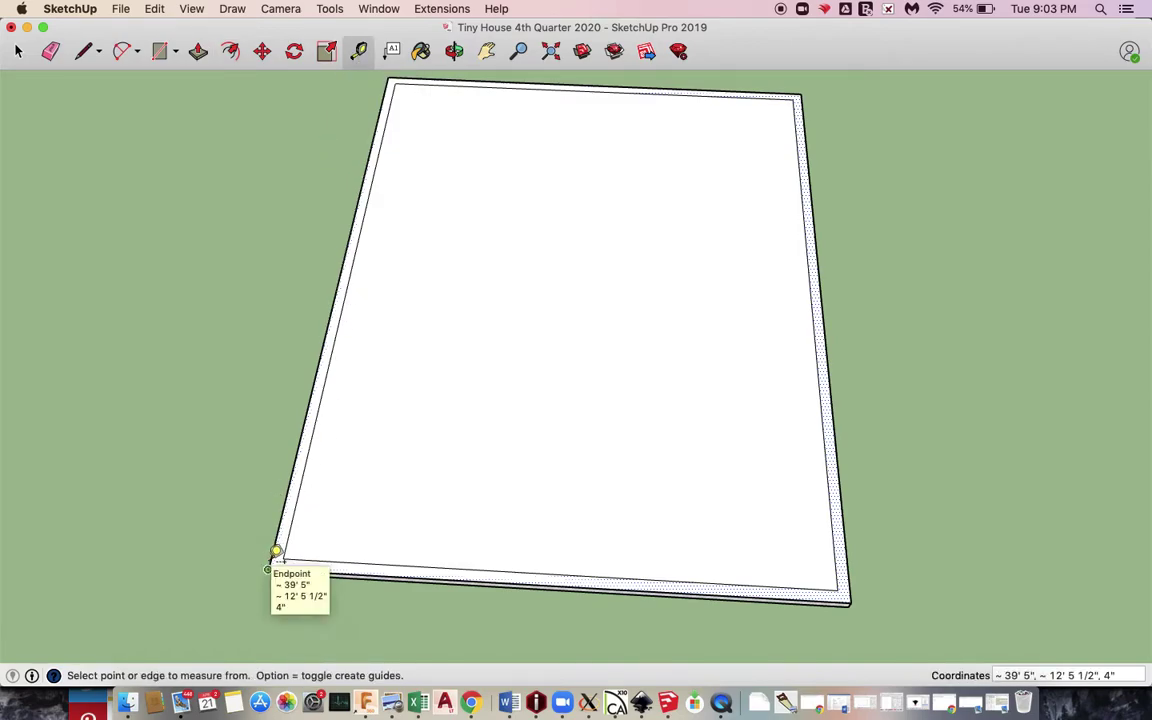
click(368, 189)
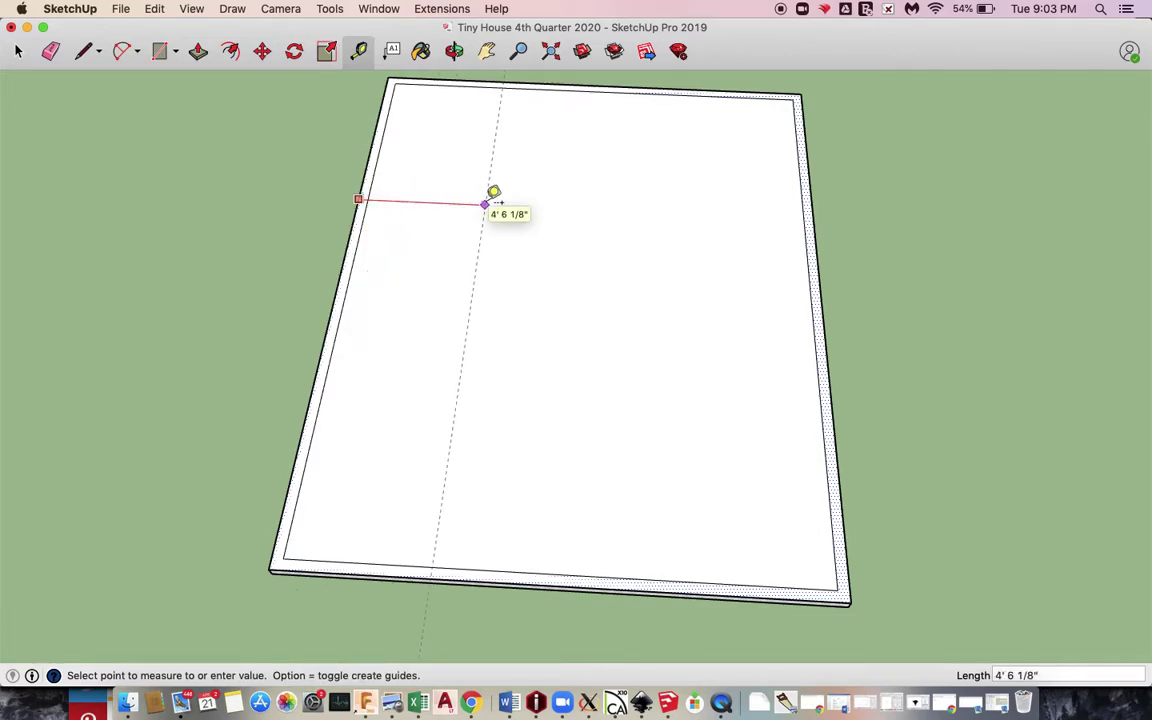
text(9)
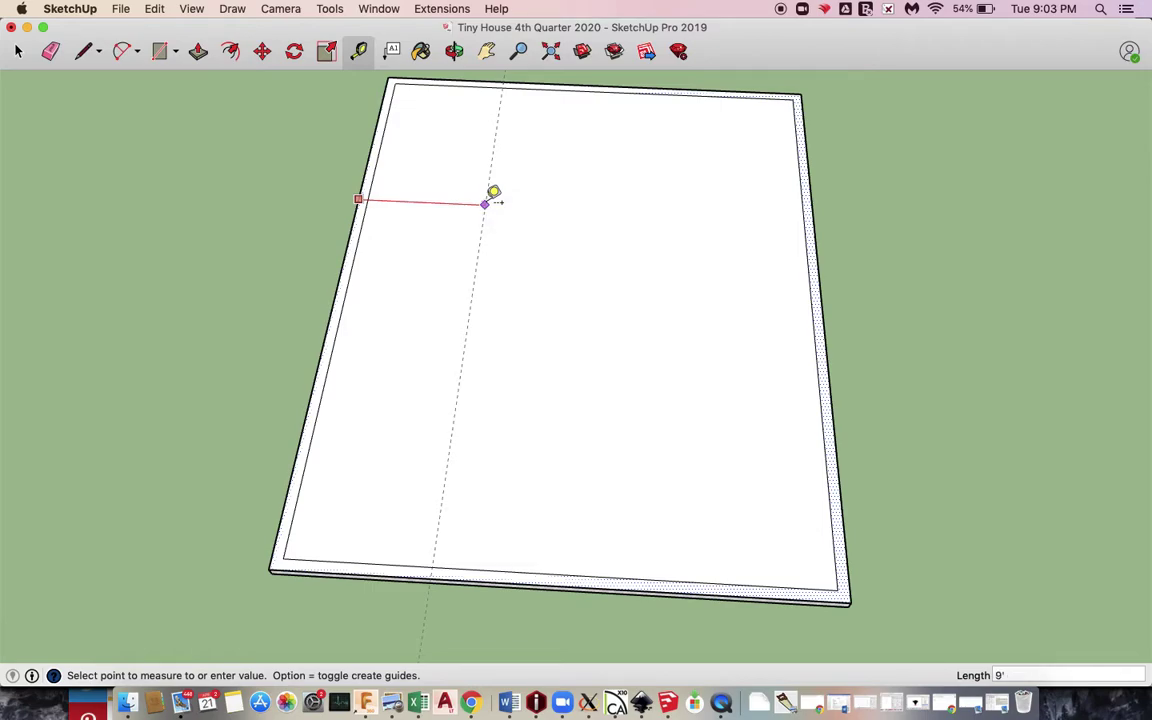
key(Return)
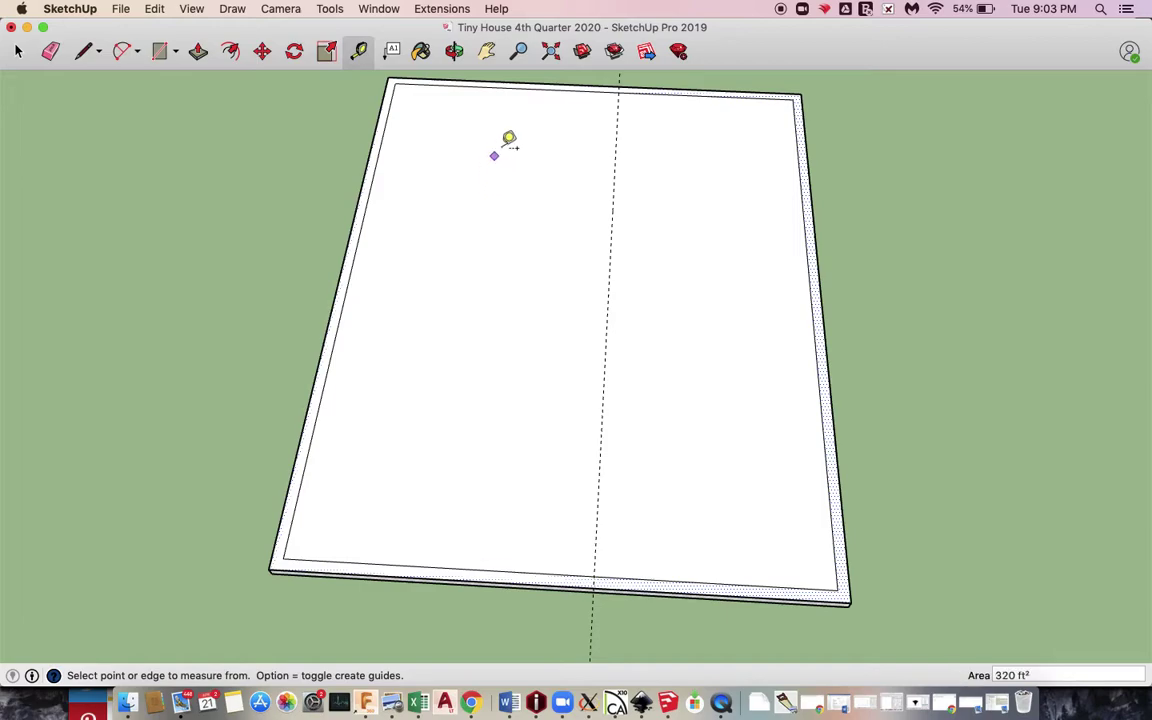
click(567, 84)
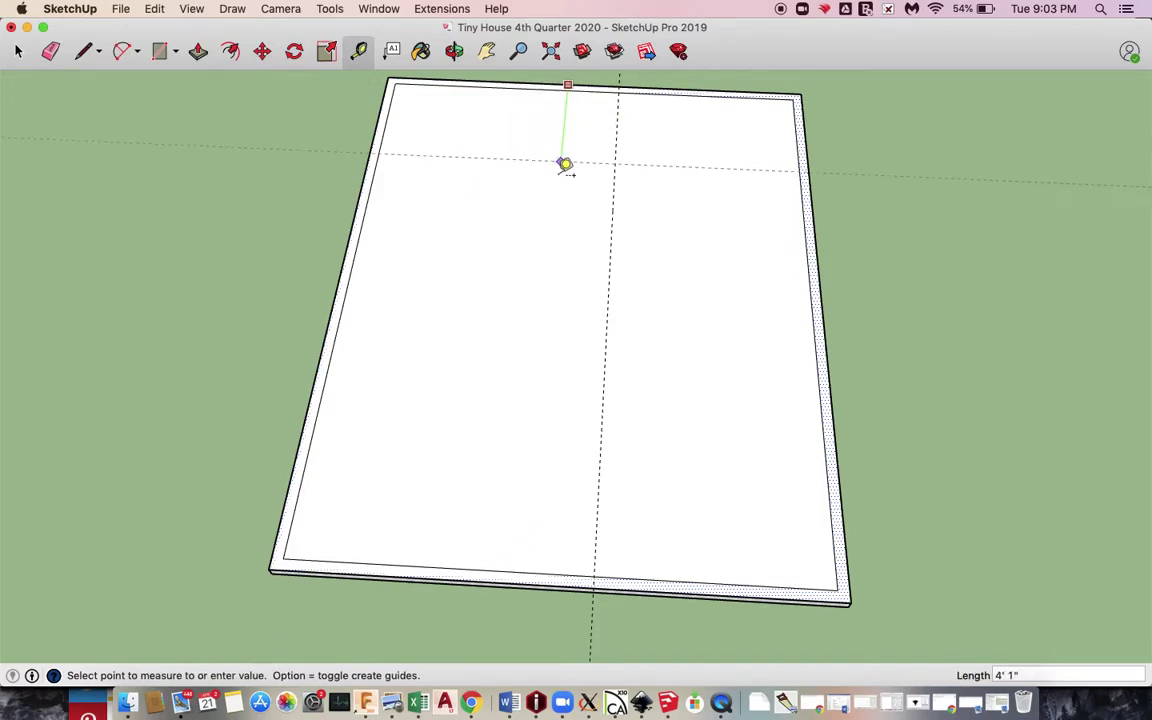
text(10)
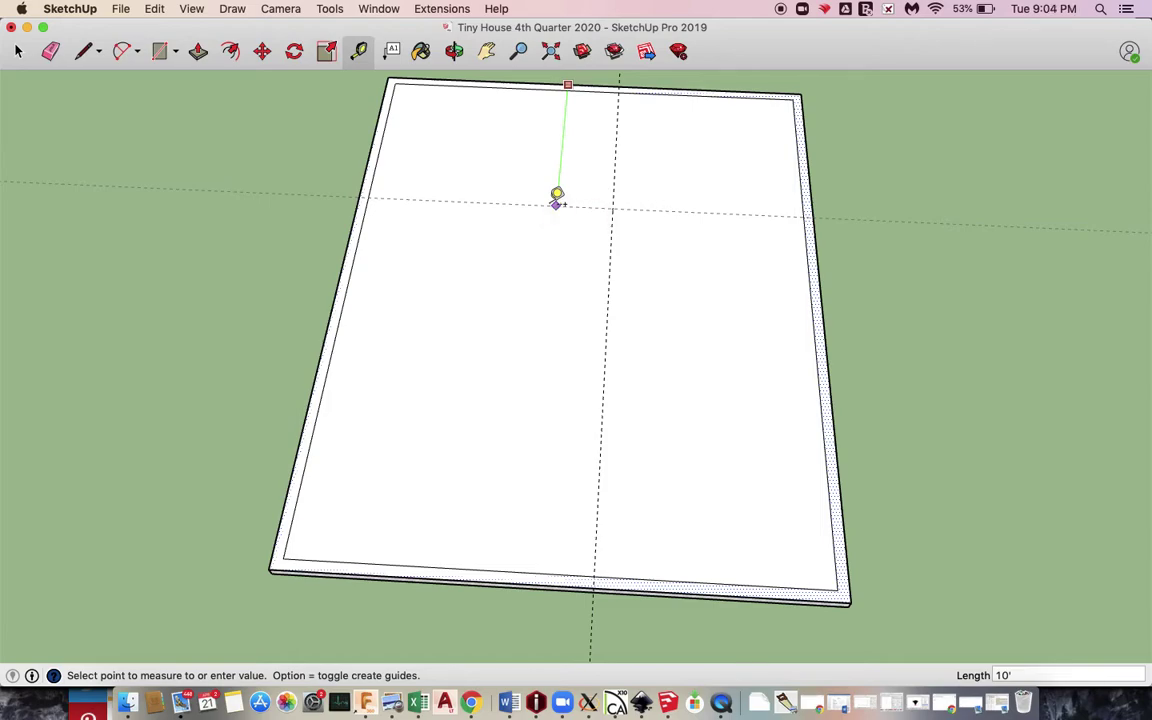
key(Return)
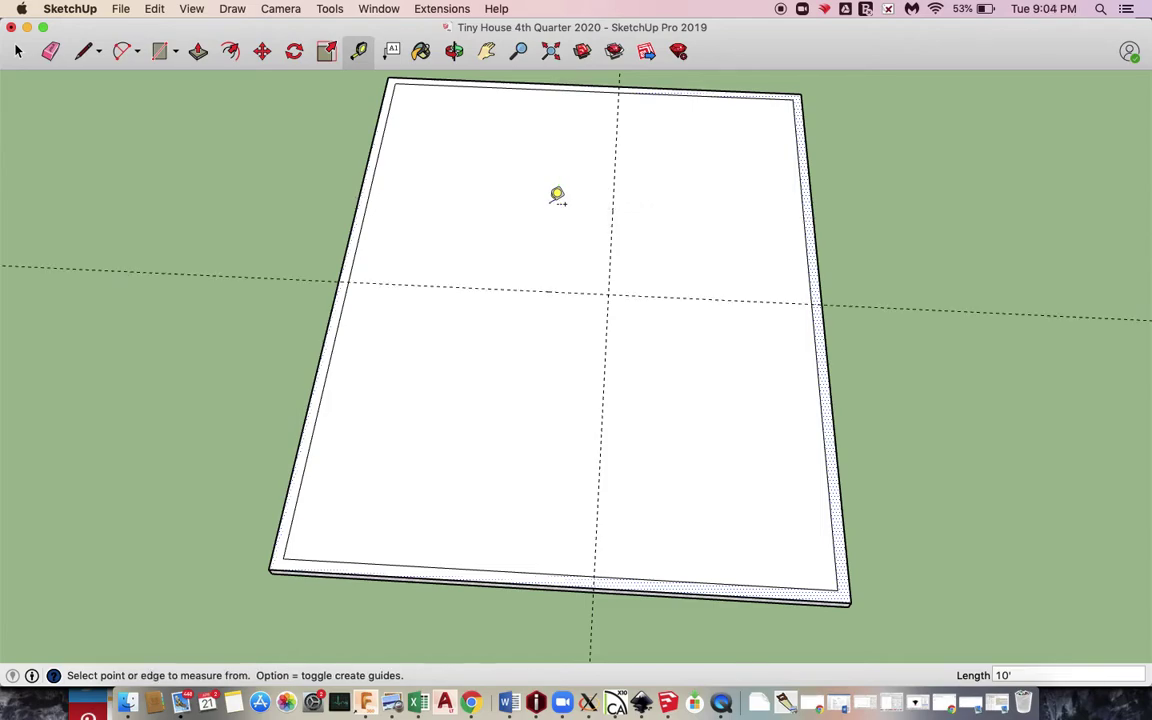
Step: Dimension the 9' and 10' distances from the left and top edges to the guide intersection
key(d)
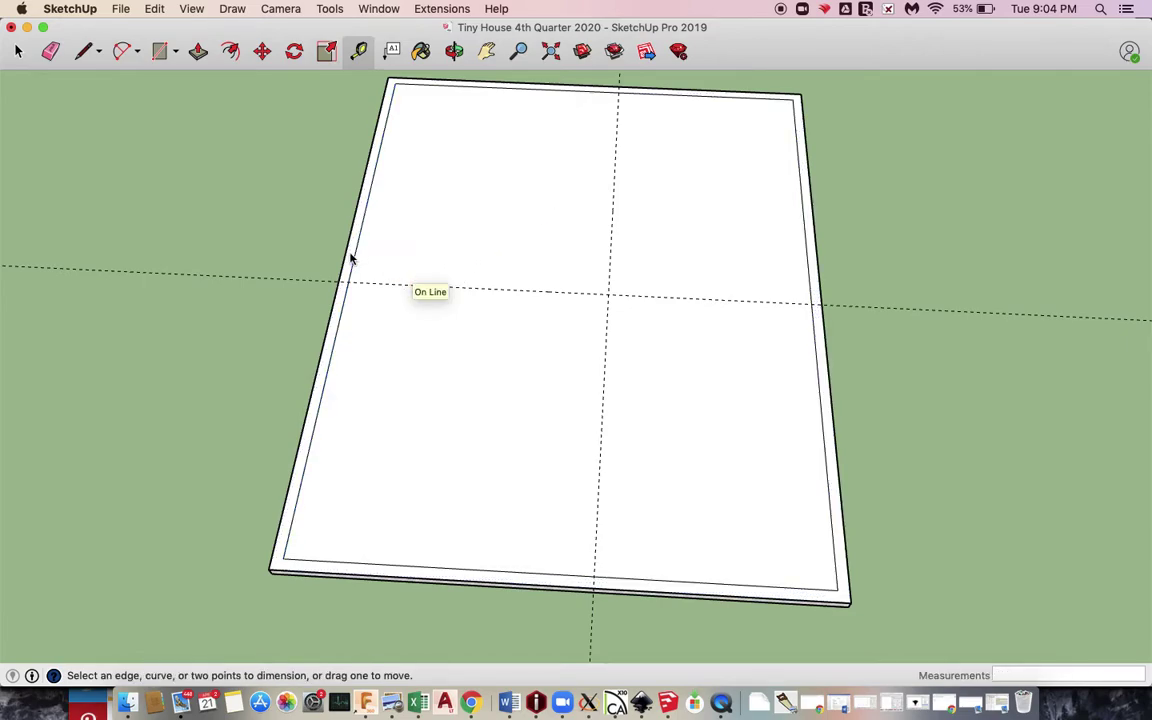
click(339, 282)
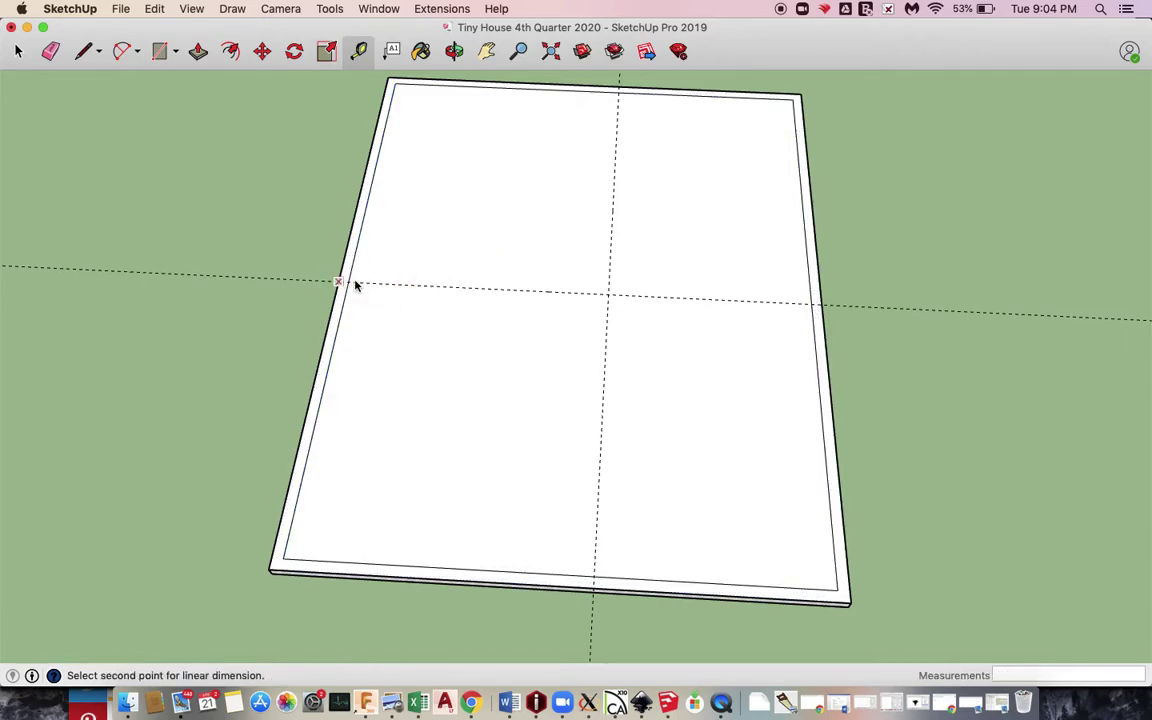
click(607, 293)
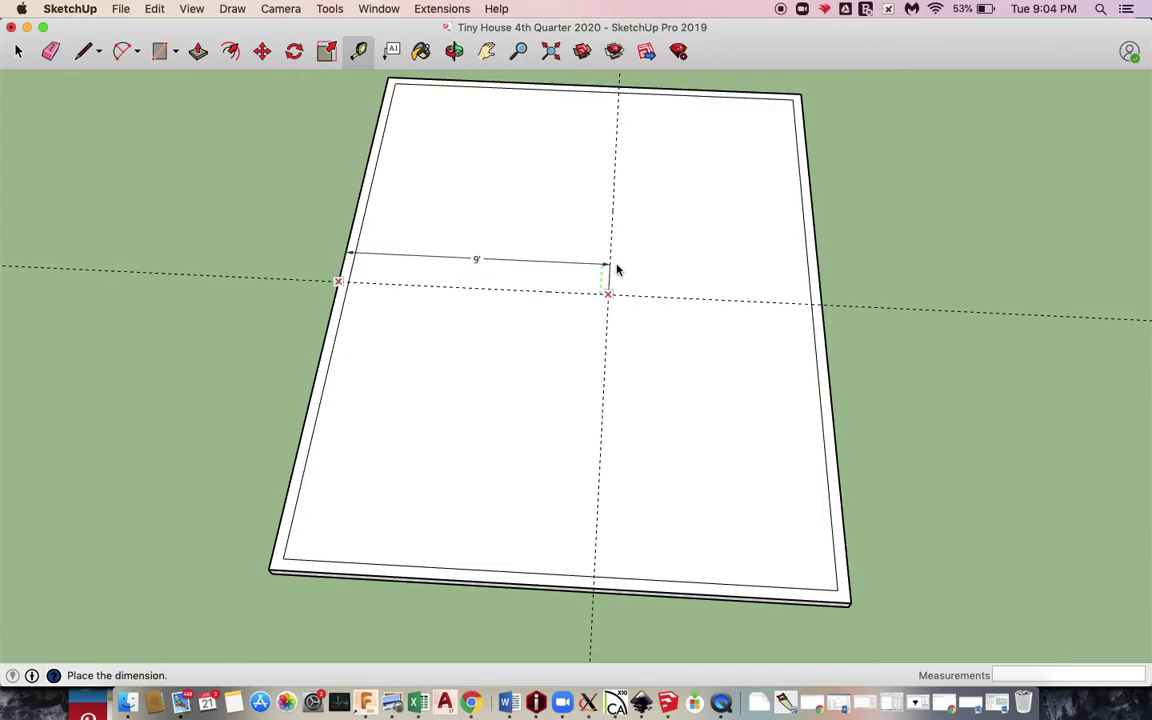
click(610, 265)
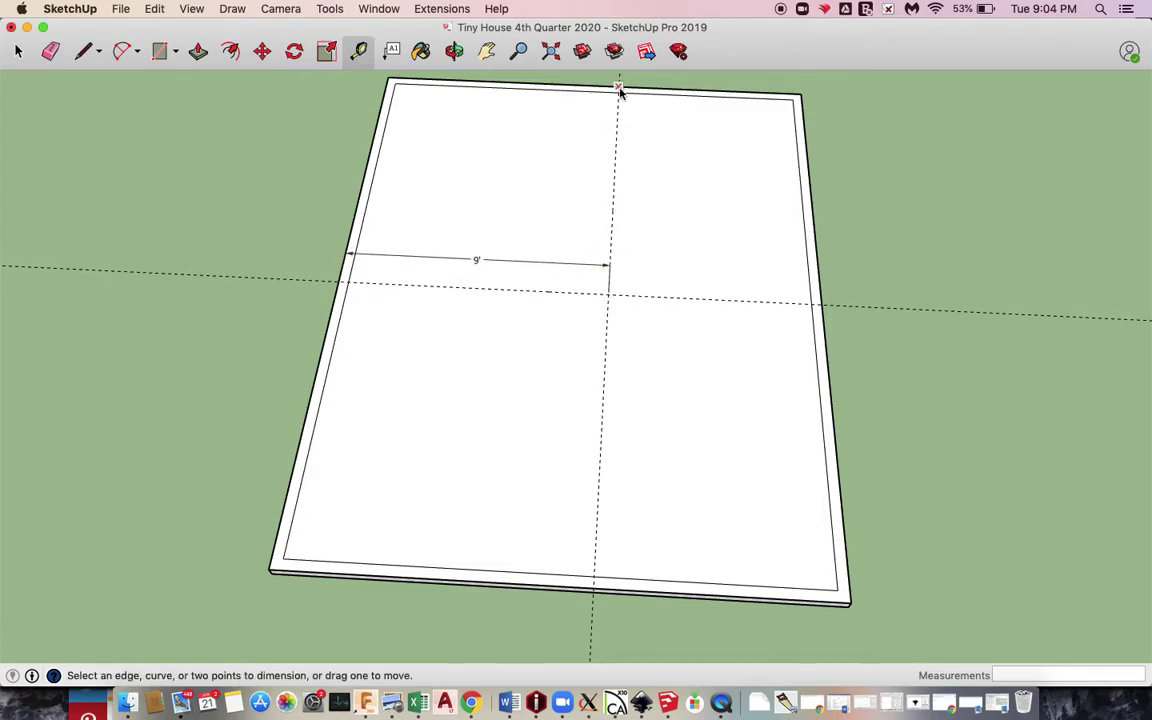
click(619, 90)
click(607, 294)
click(573, 297)
key(space)
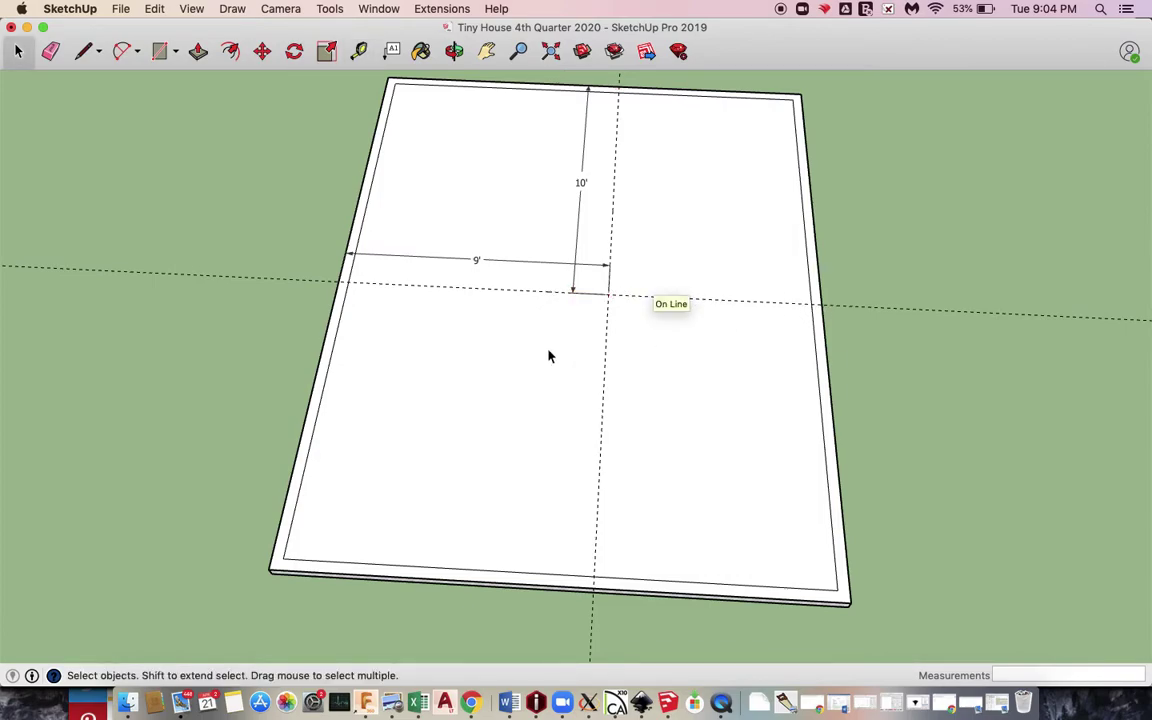
key(l)
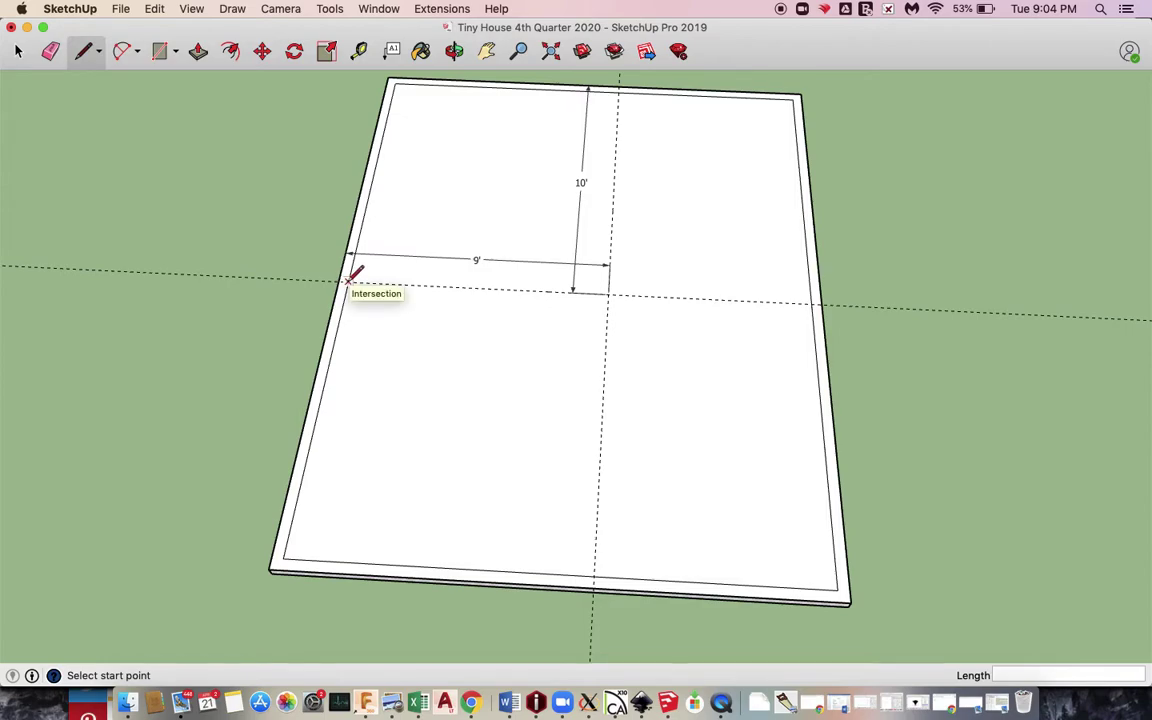
Step: Trace lines along the guides from the left edge through the intersection to the top edge
click(349, 280)
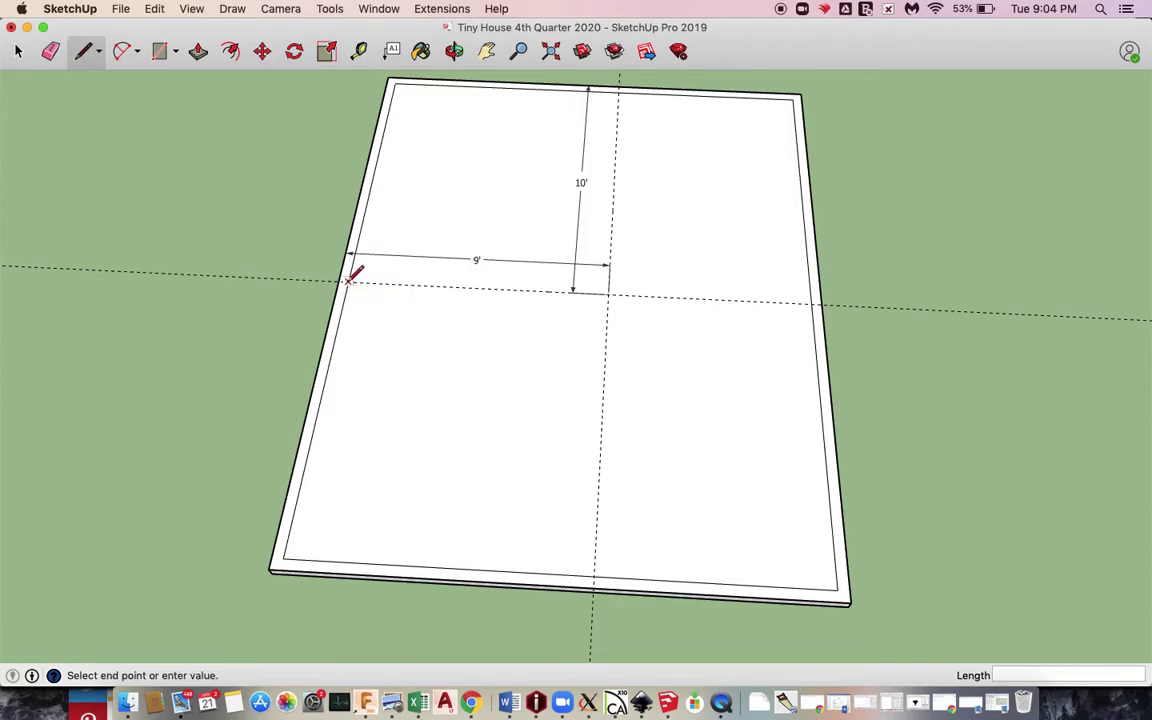
click(607, 293)
click(618, 90)
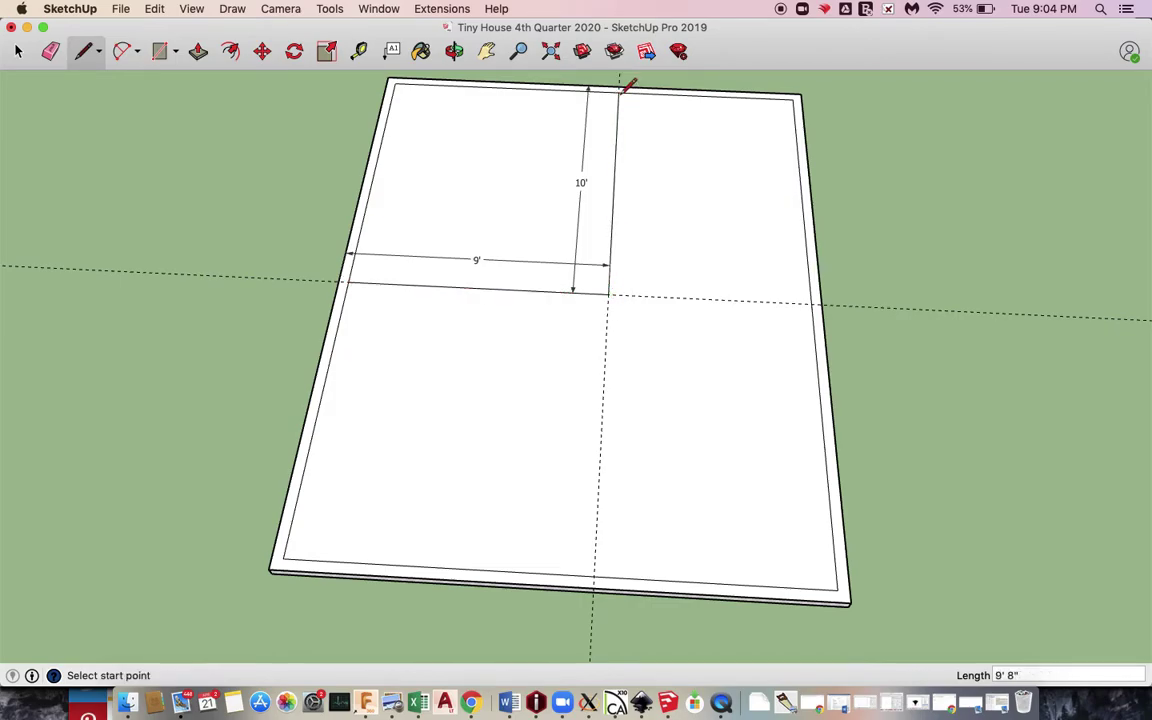
key(space)
Step: Orbit the model and select the new room face, right floor area and outer border to check them
click(626, 250)
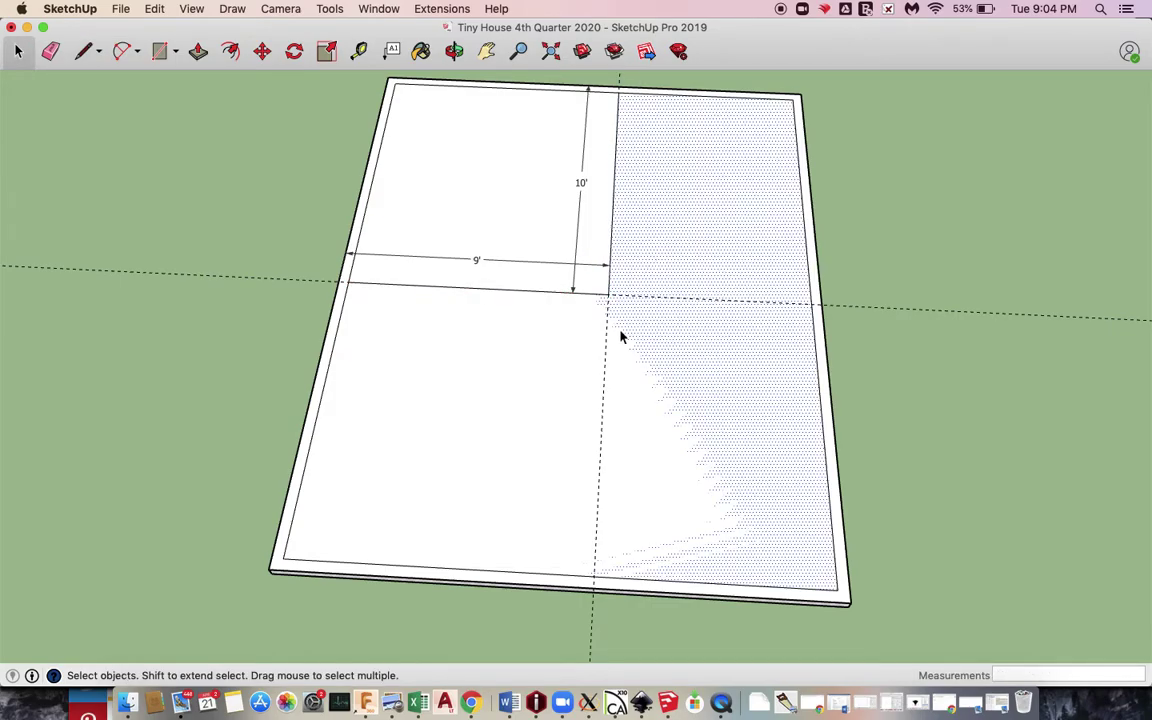
mouse_move(613, 387)
middle_down()
mouse_move(645, 347)
mouse_move(607, 370)
middle_up()
click(513, 217)
mouse_move(630, 327)
middle_down()
mouse_move(638, 293)
mouse_move(620, 333)
middle_up()
scroll(527, 255, down, 3)
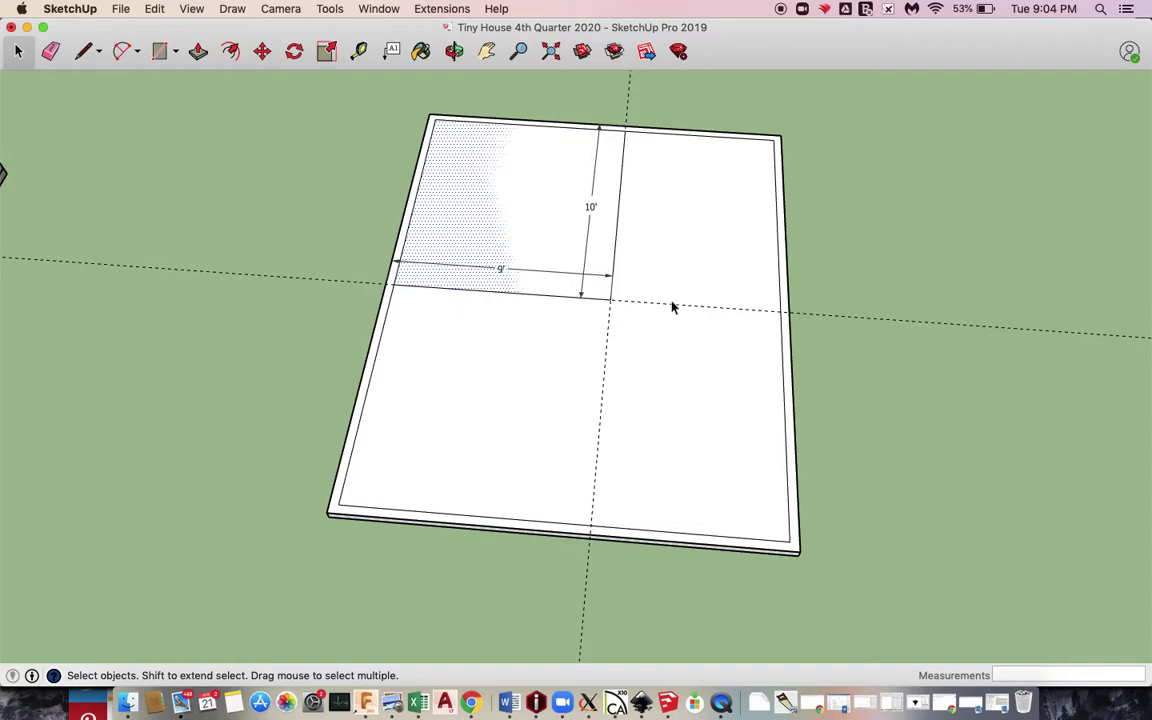
scroll(671, 306, up, 5)
middle_drag(584, 292, 375, 321)
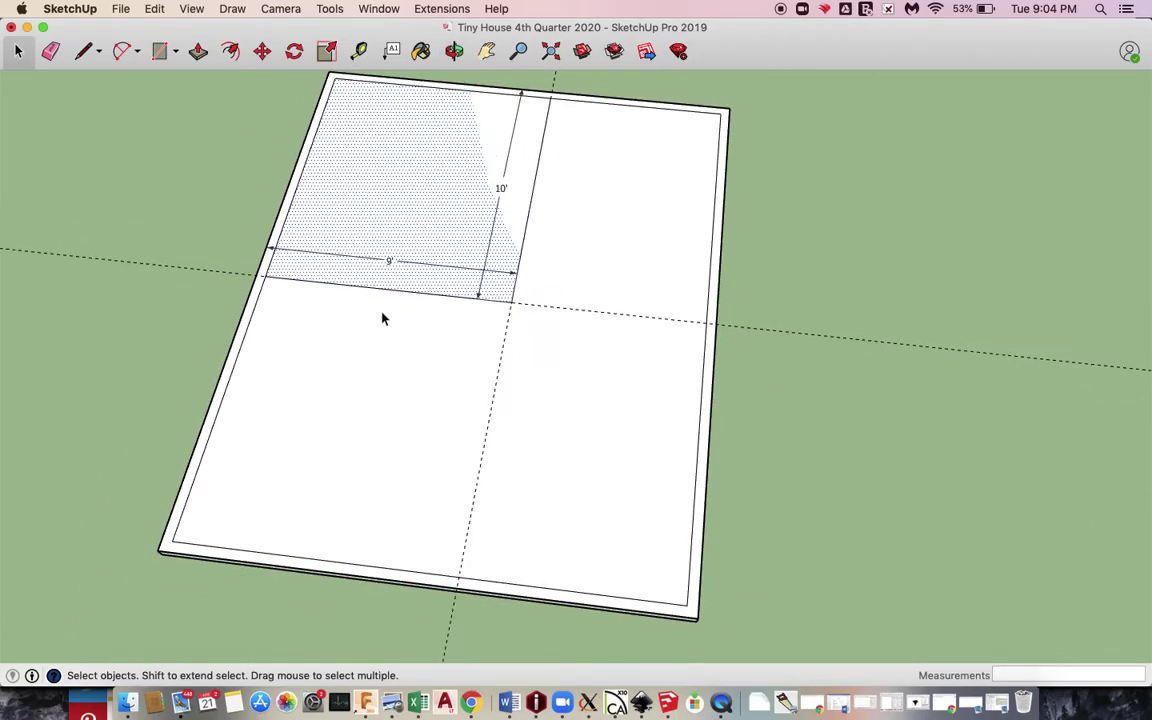
click(296, 188)
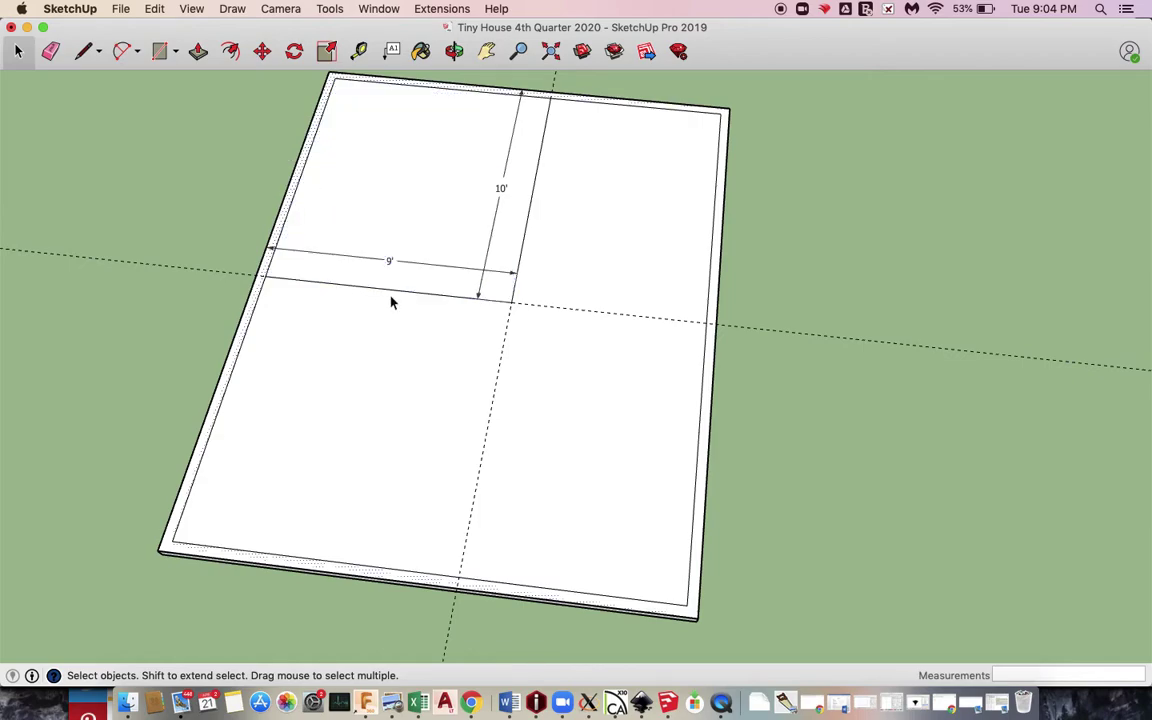
Step: Offset the 9' by 10' corner room's outline 4" outward to mark its partition walls
click(446, 290)
scroll(446, 292, up, 3)
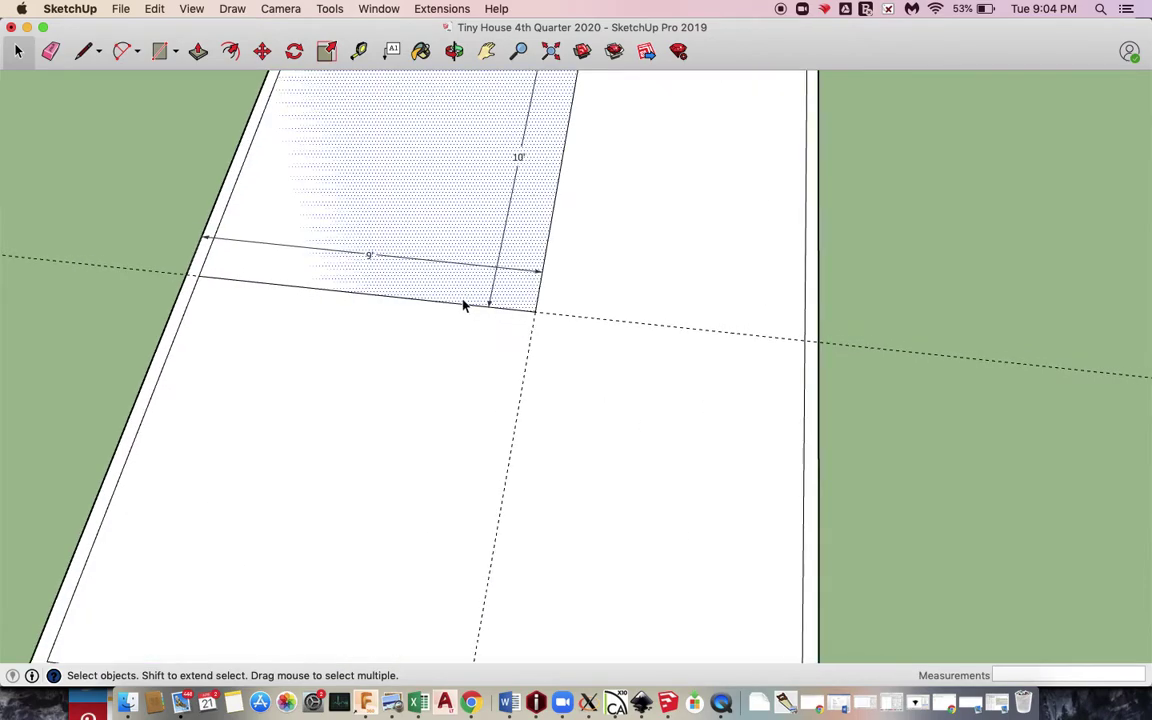
key(h)
drag(483, 303, 527, 395)
key(f)
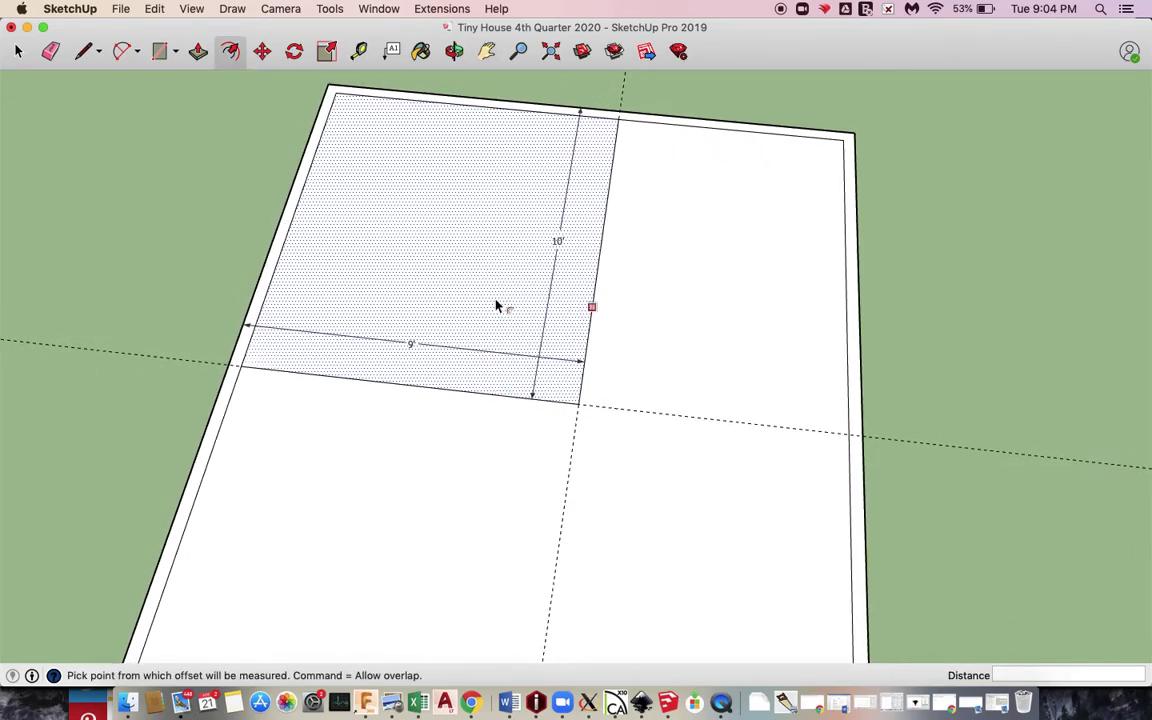
click(497, 306)
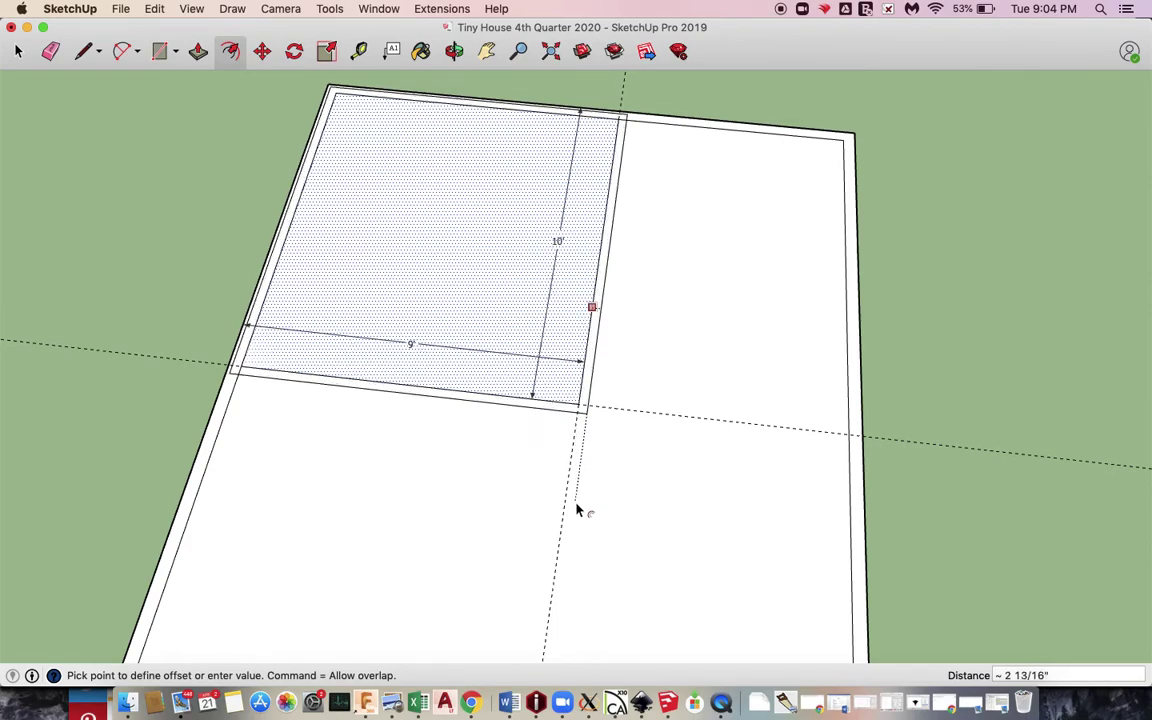
text(4)
key(Return)
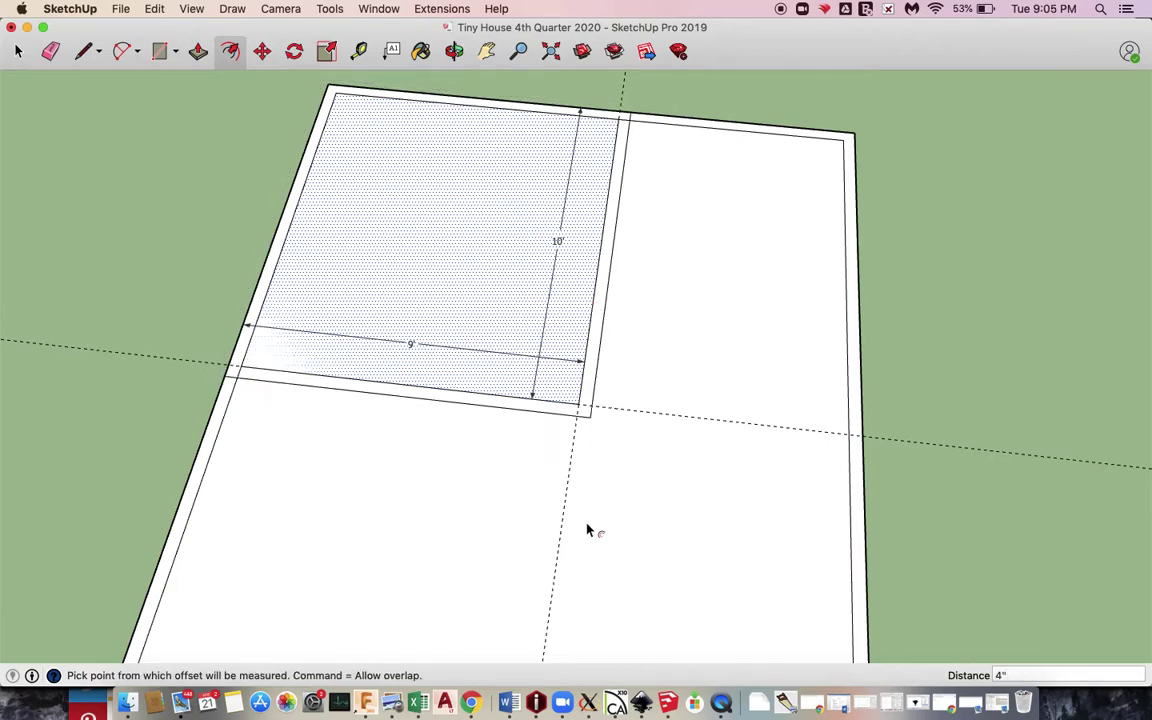
key(space)
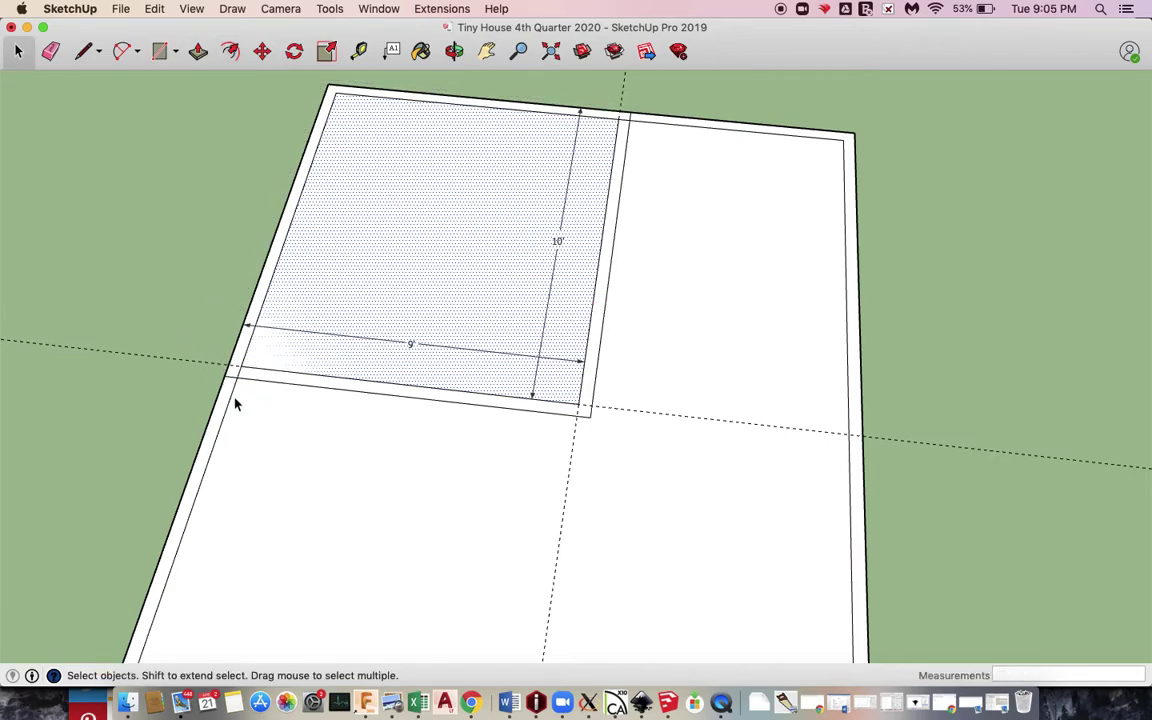
scroll(240, 388, up, 2)
Step: Erase the stray offset edges overlapping the left and top exterior walls
key(e)
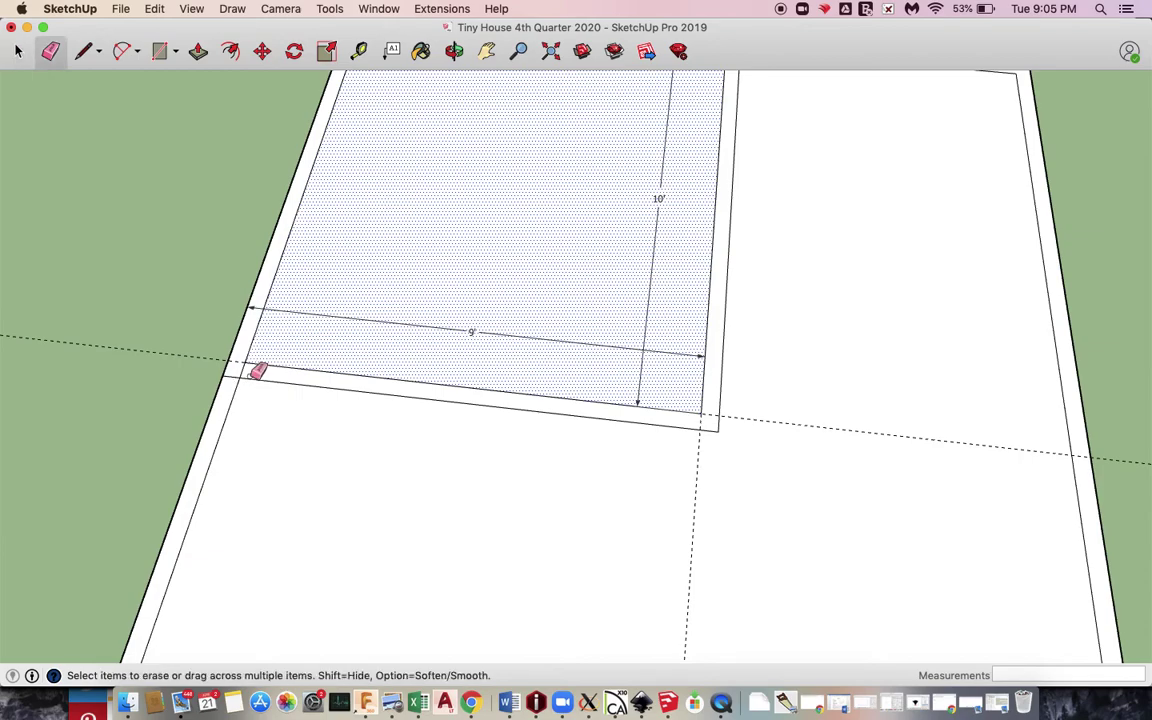
click(233, 373)
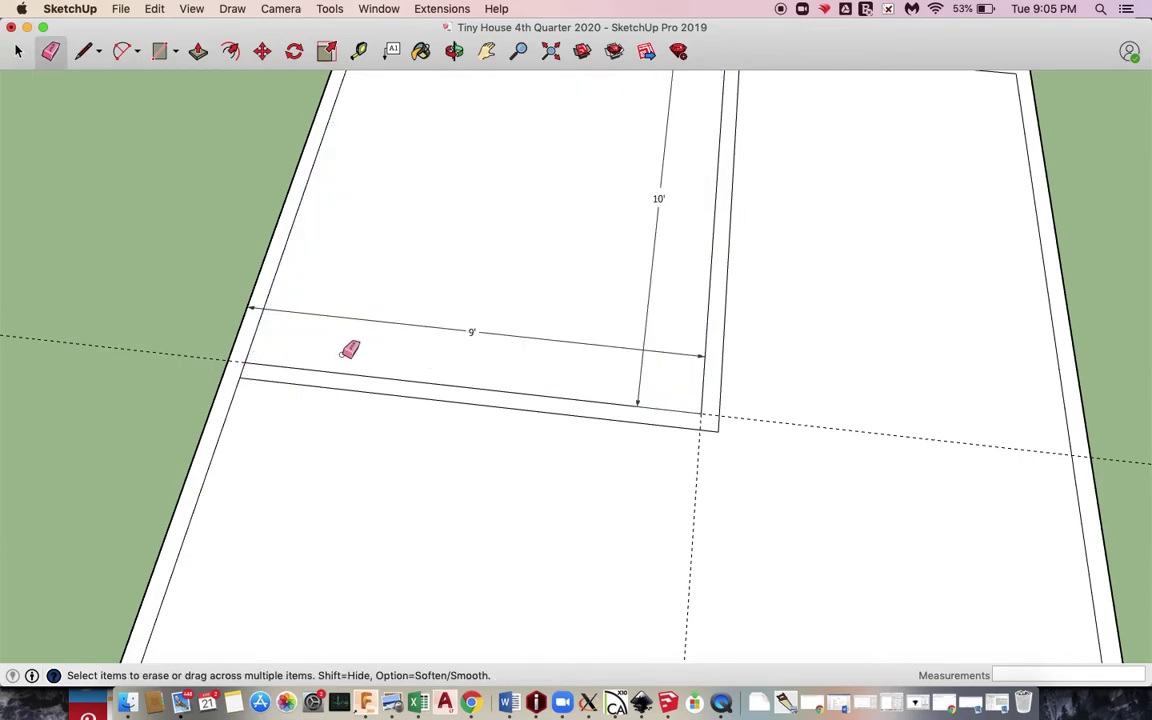
scroll(350, 348, down, 3)
scroll(595, 160, up, 5)
click(602, 158)
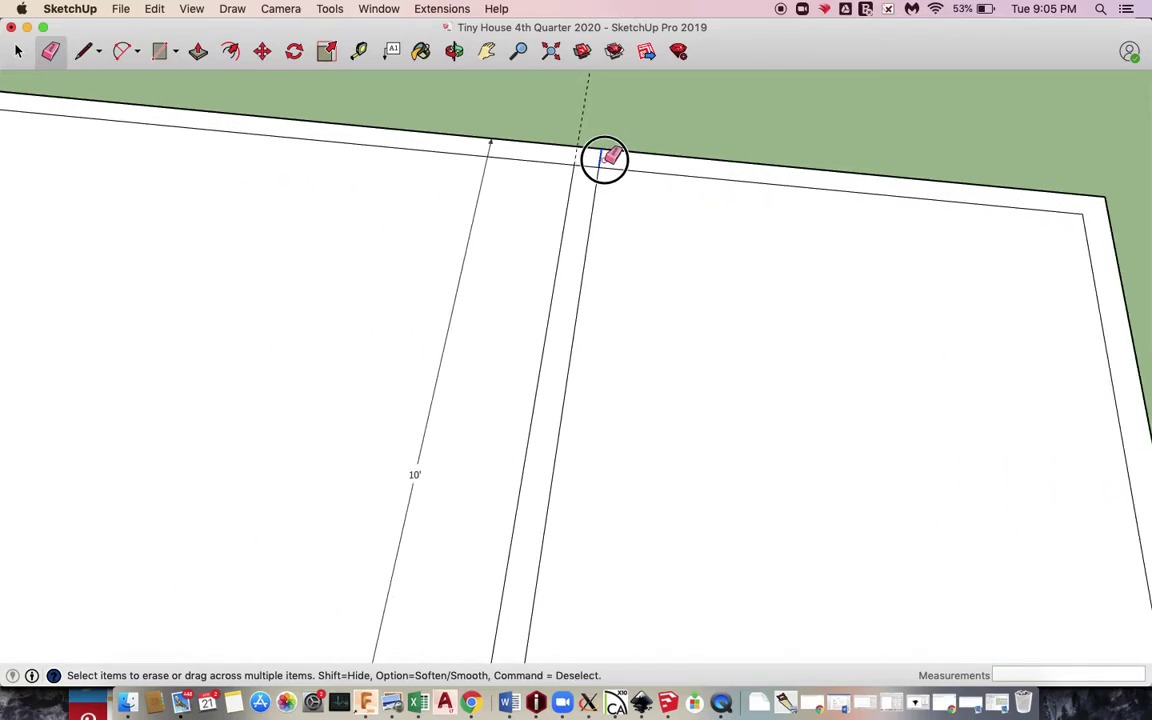
scroll(621, 186, down, 6)
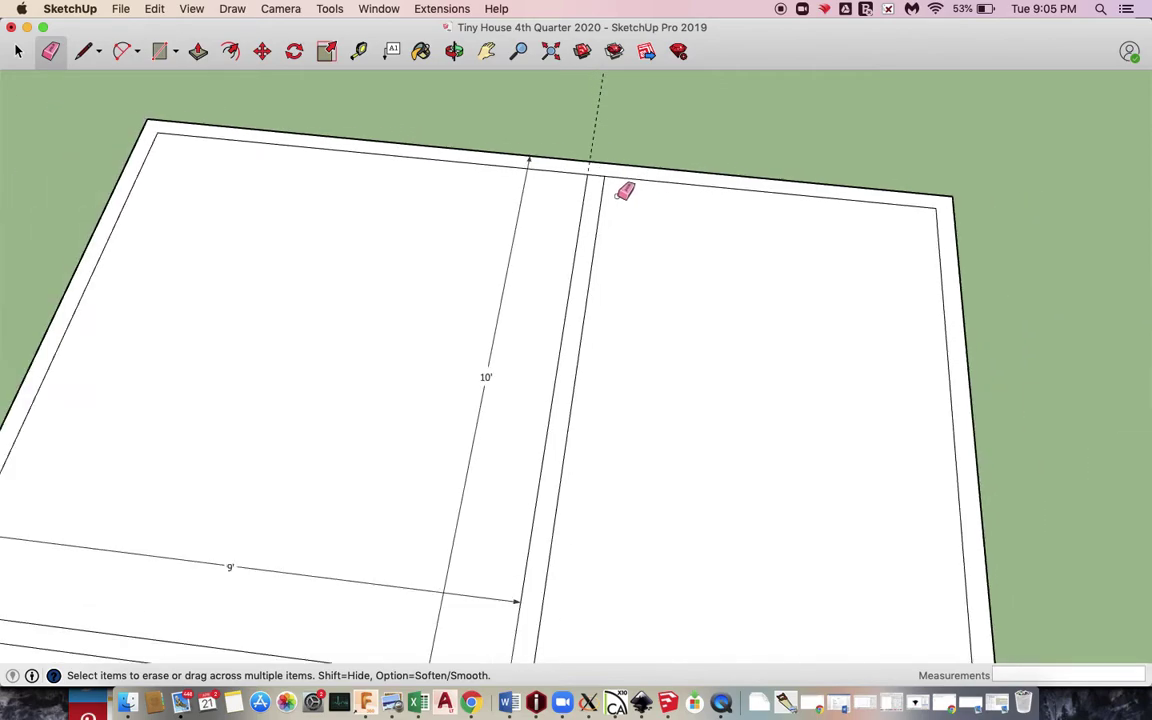
scroll(617, 473, up, 2)
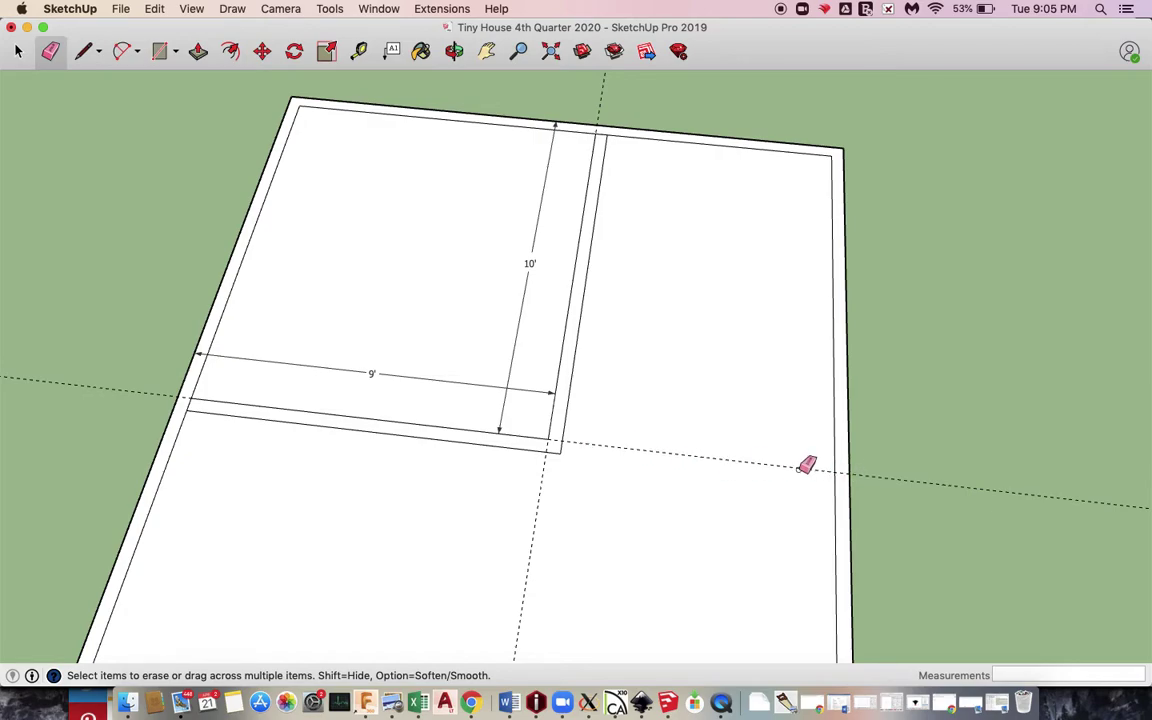
key(l)
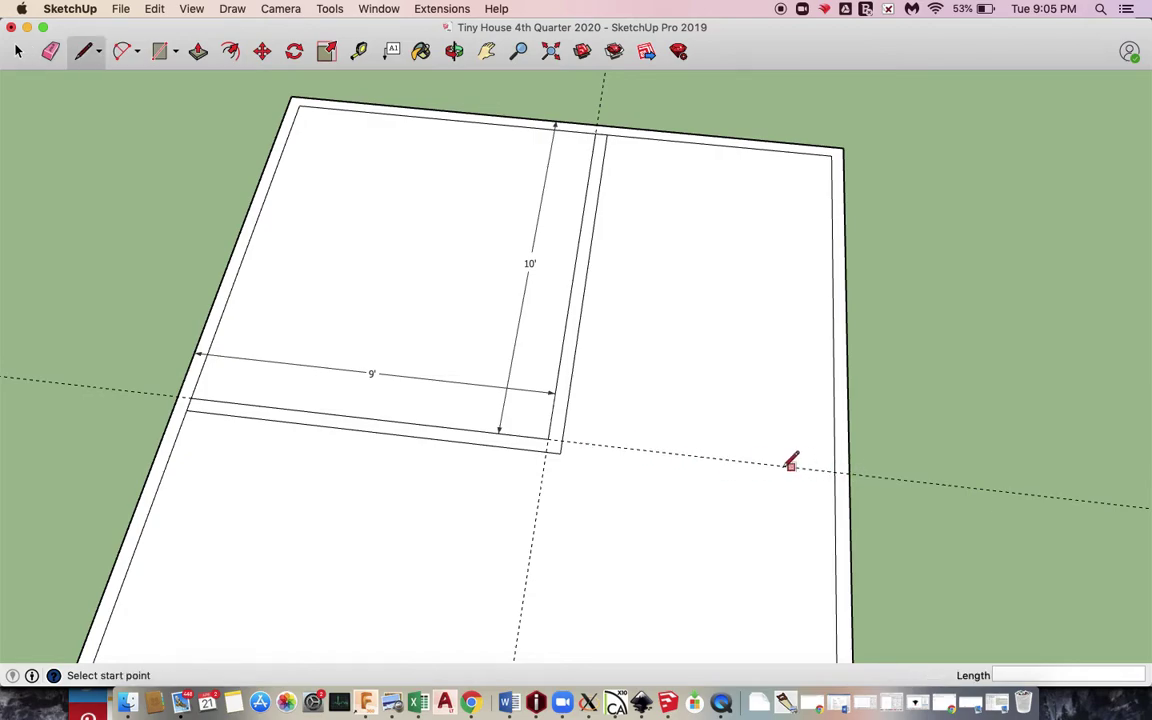
Step: Draw two parallel lines from the room's corners to the right exterior wall, forming a partition strip
click(561, 440)
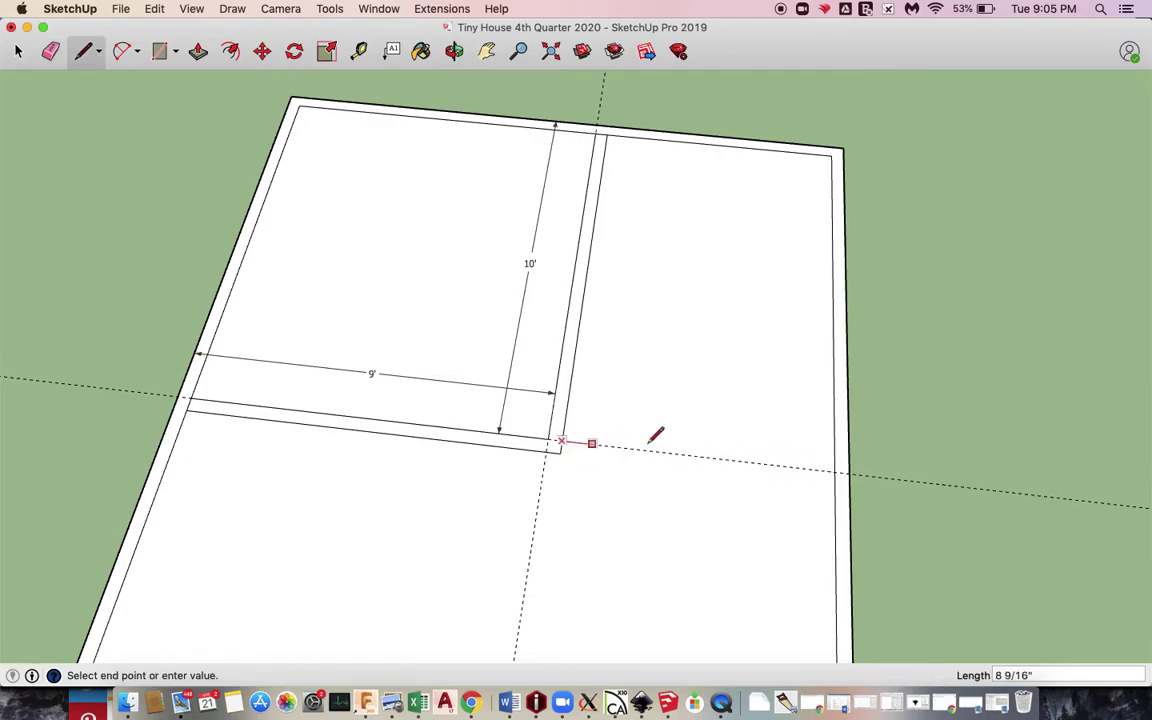
click(834, 470)
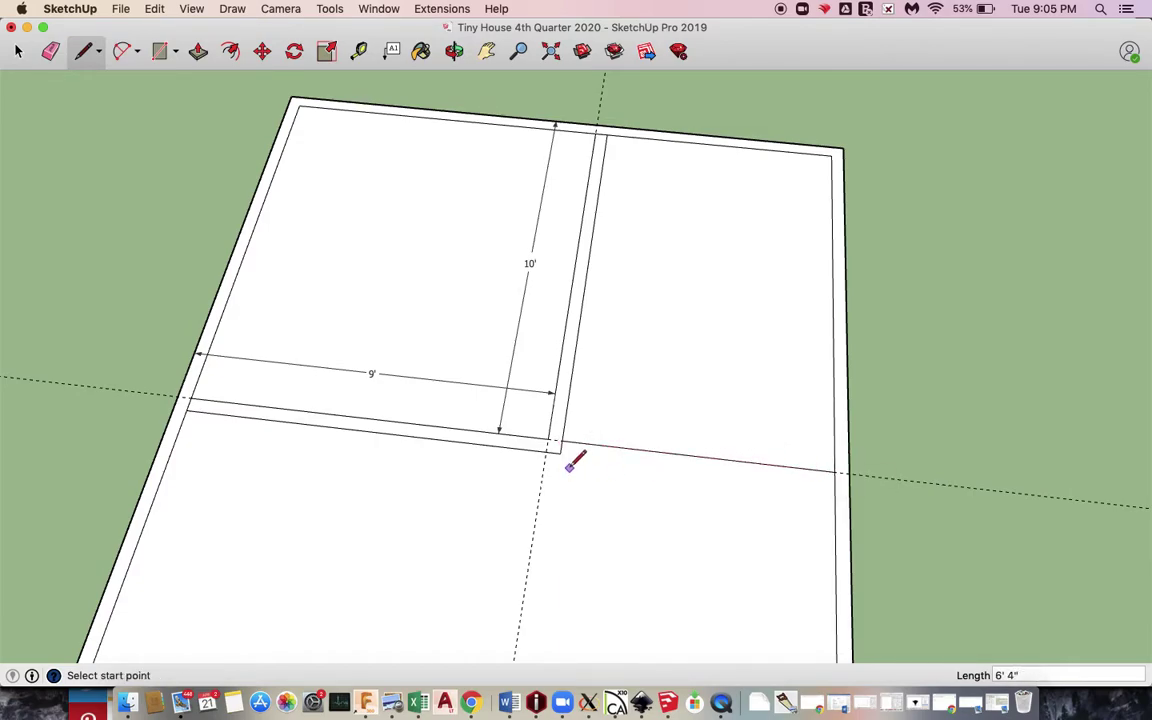
click(559, 453)
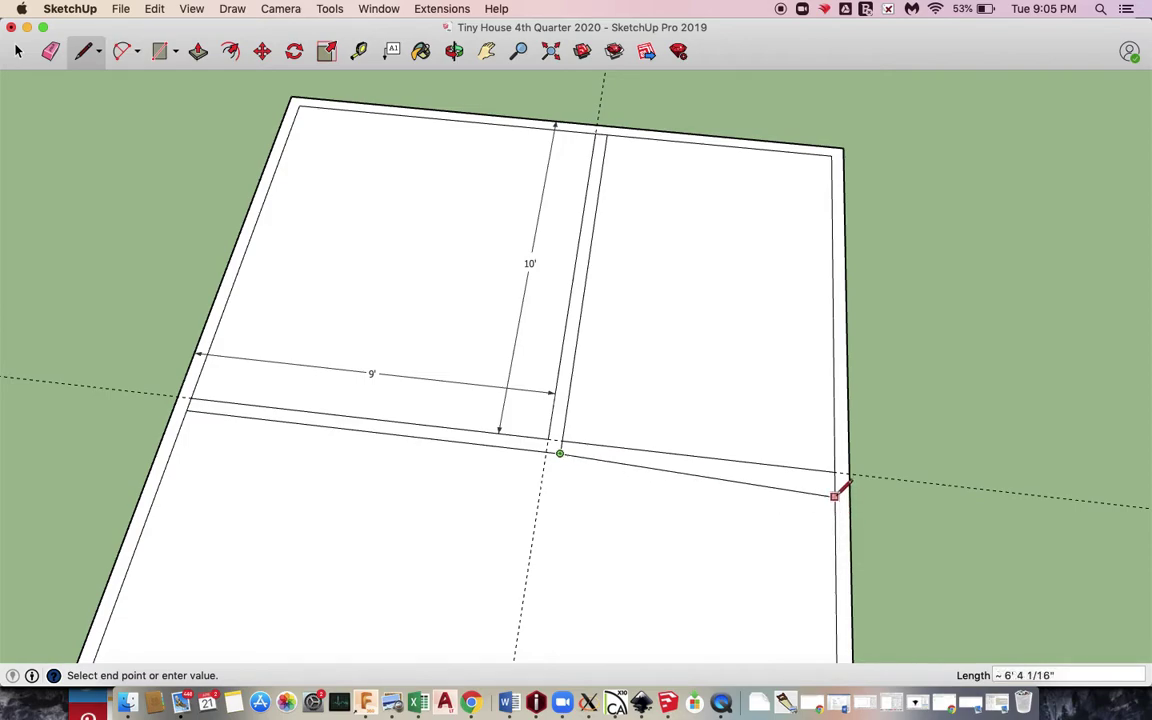
click(836, 484)
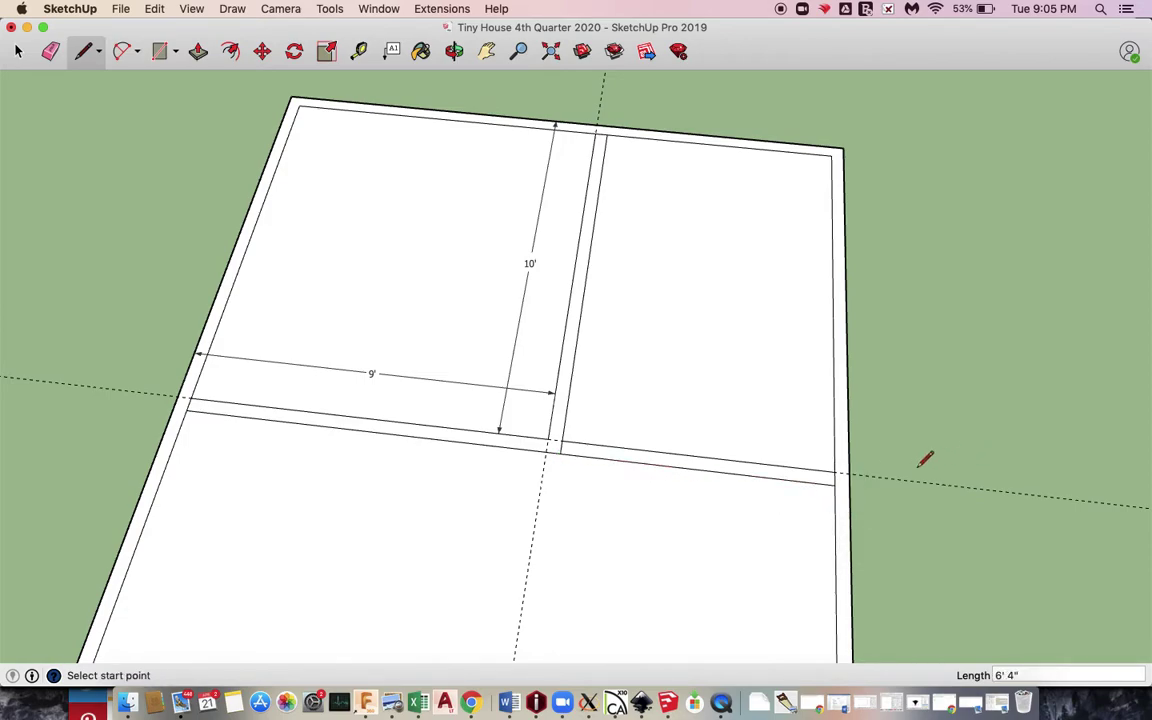
scroll(563, 447, up, 3)
key(space)
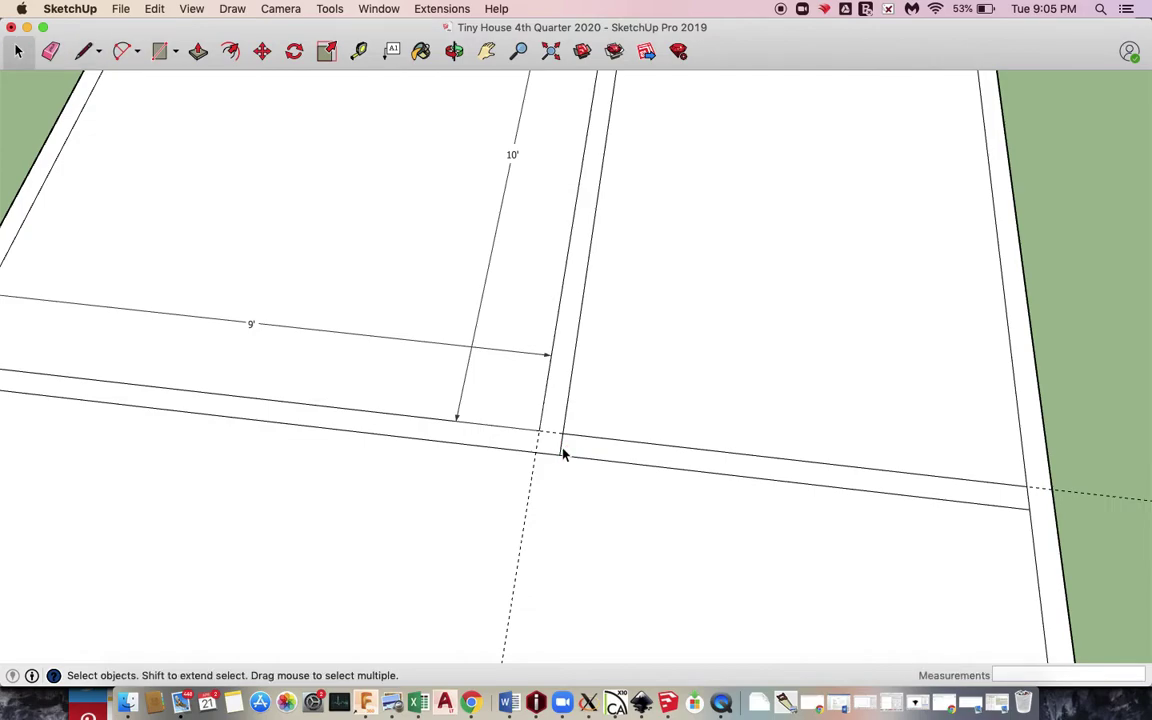
click(562, 450)
scroll(764, 456, down, 6)
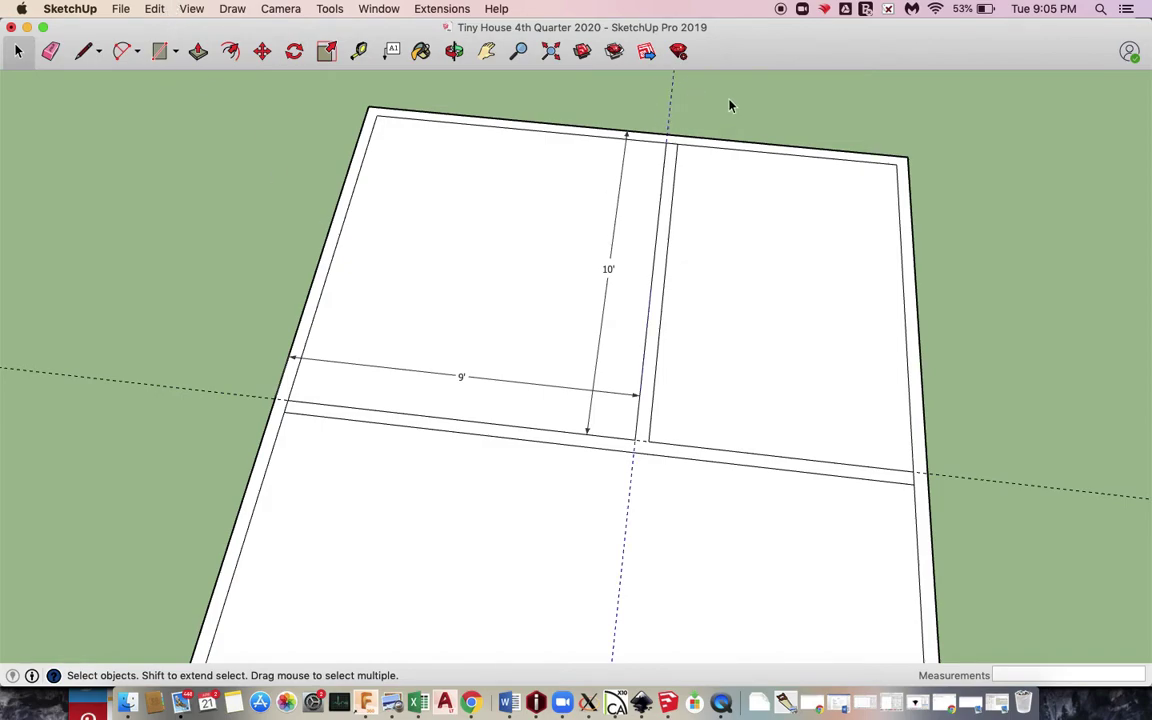
Step: Delete all guides via Edit > Delete Guides and orbit and pan to view the full floor plan
click(156, 9)
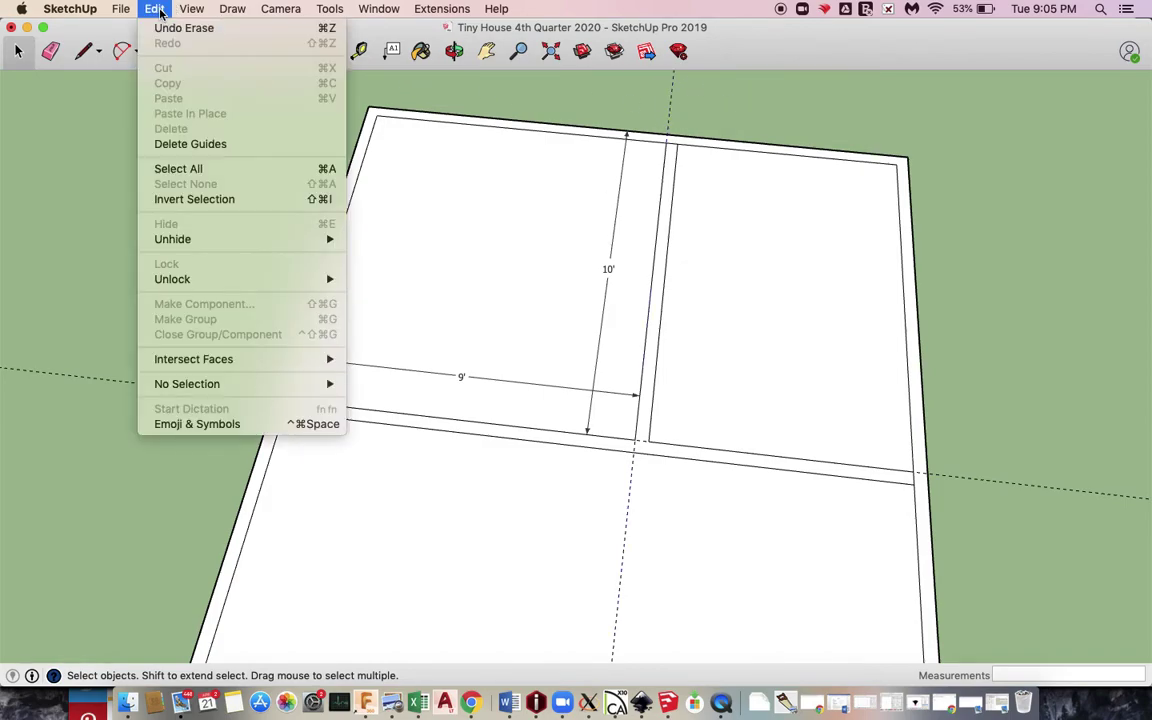
click(185, 144)
scroll(500, 295, down, 3)
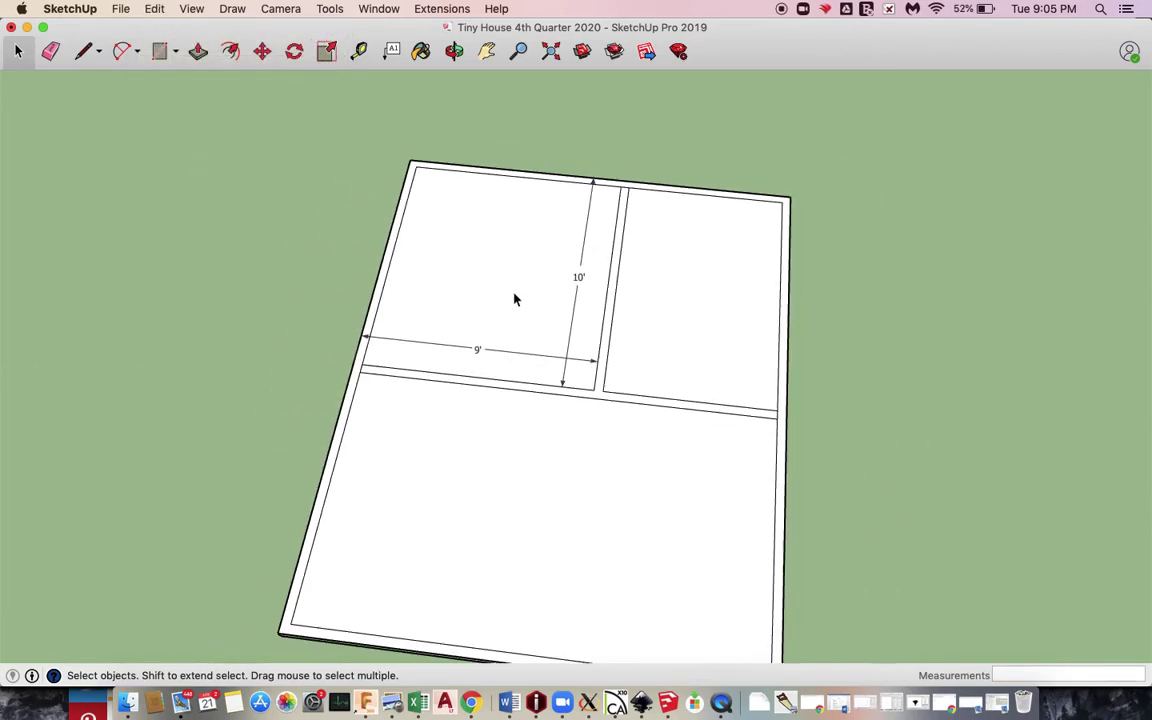
mouse_move(672, 488)
middle_down()
mouse_move(607, 411)
mouse_move(553, 375)
mouse_move(514, 360)
mouse_move(513, 390)
middle_up()
shift+middle_drag(555, 452, 563, 373)
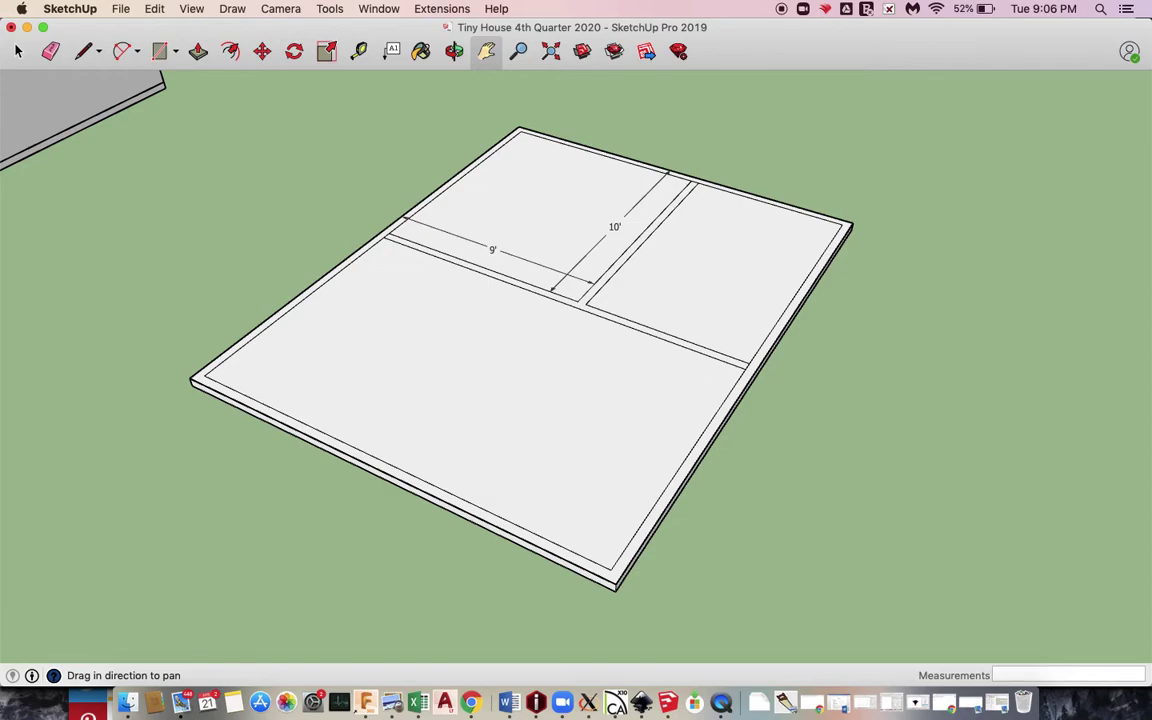
key(p)
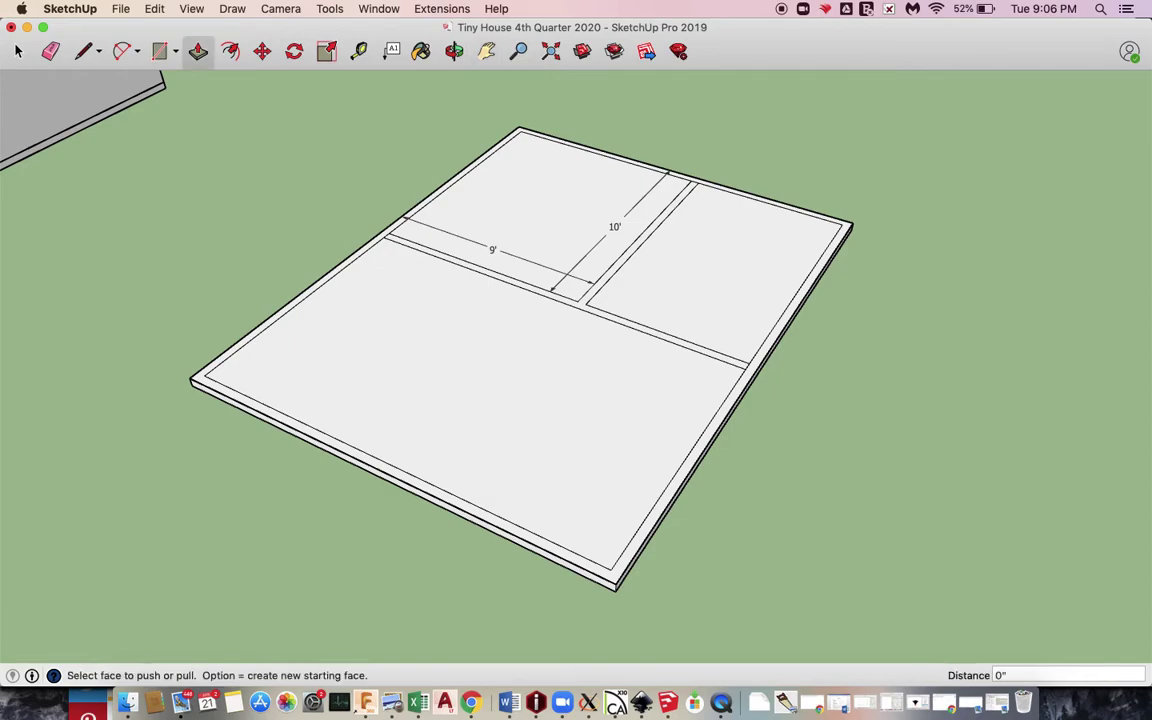
Step: Push/Pull the partition strips and the exterior wall border up 8'
click(588, 316)
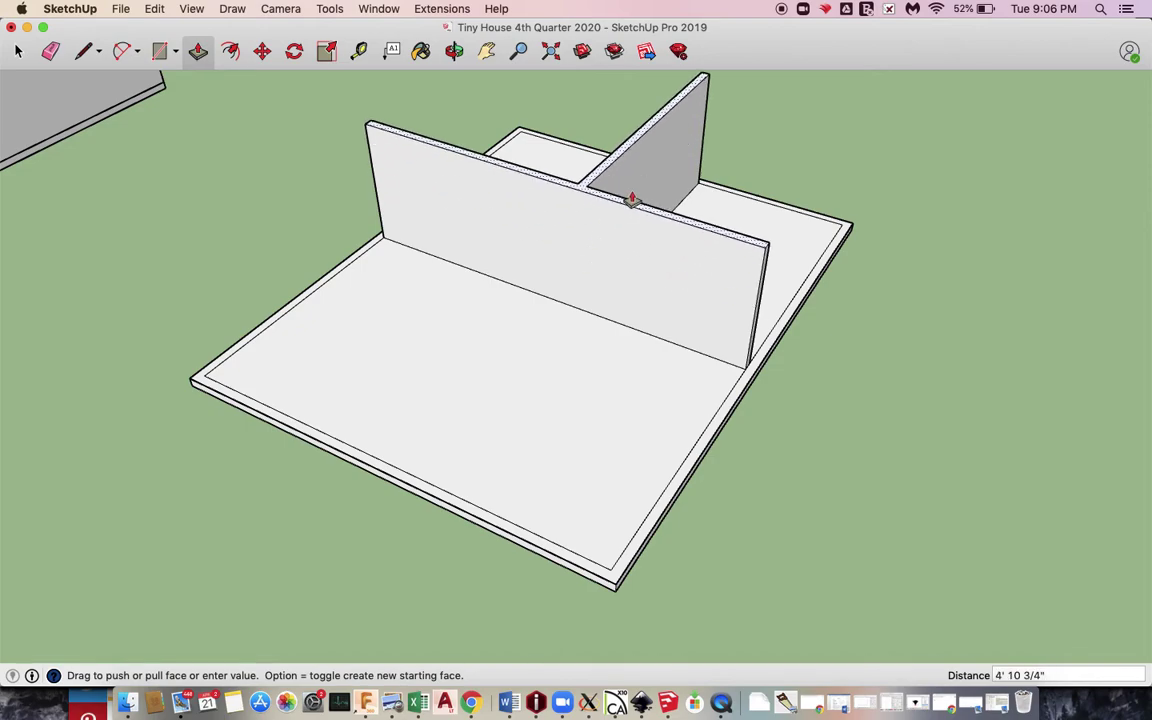
text(8)
key(Return)
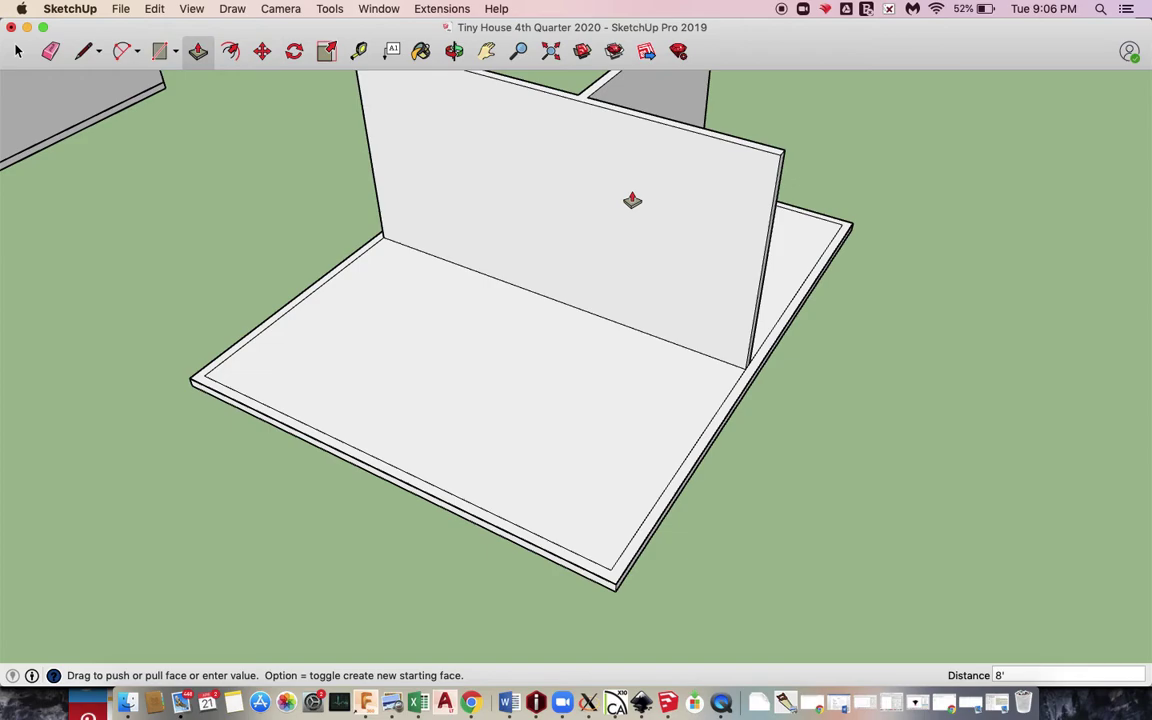
click(738, 392)
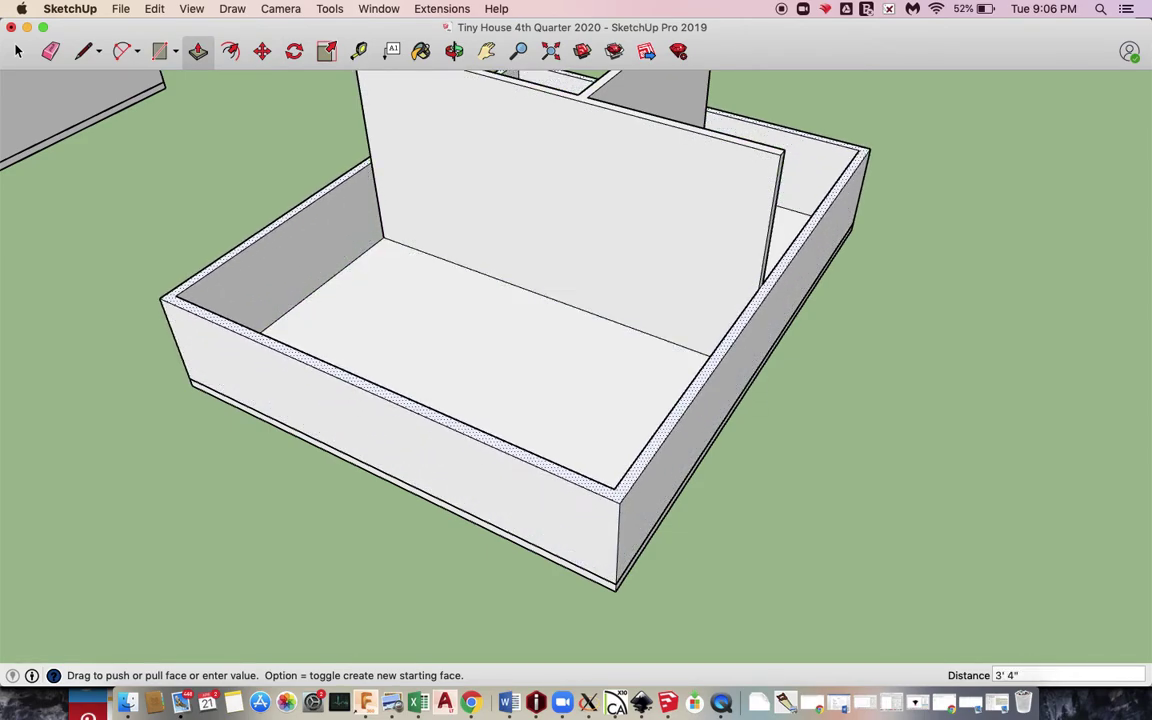
key(Return)
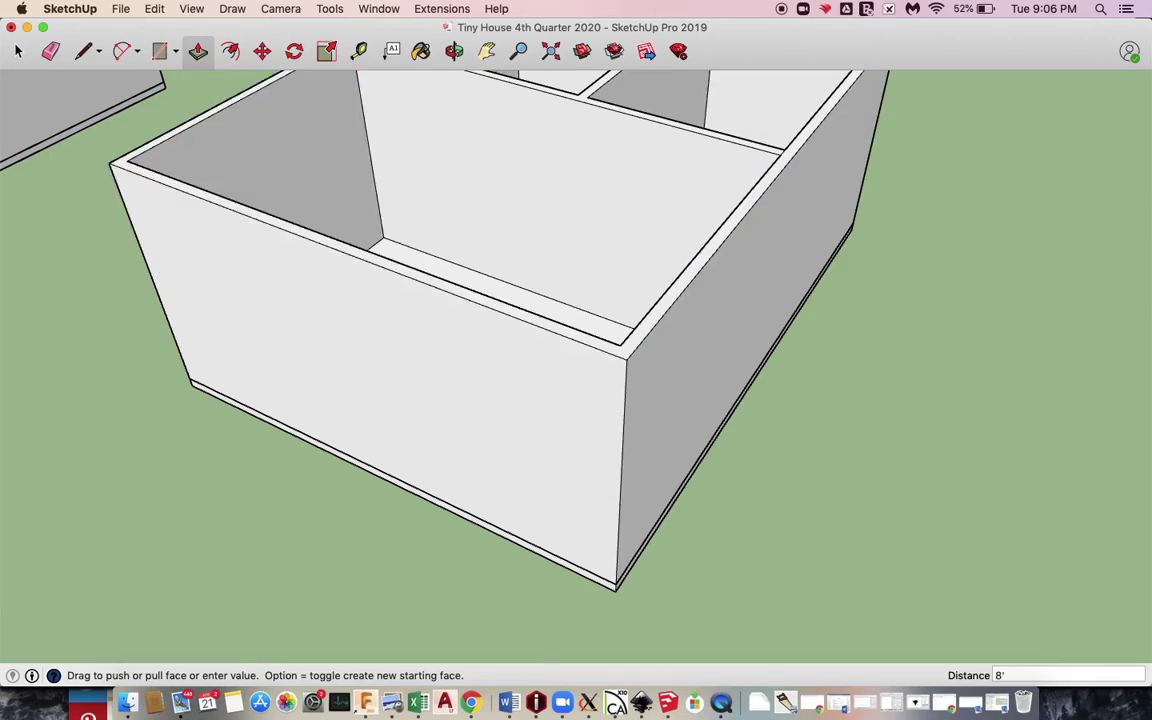
Step: Orbit around the walled house to inspect the three rooms from above
scroll(849, 453, down, 3)
scroll(857, 200, up, 2)
middle_drag(857, 200, 687, 406)
key(o)
drag(687, 406, 356, 348)
middle_drag(356, 348, 810, 380)
key(space)
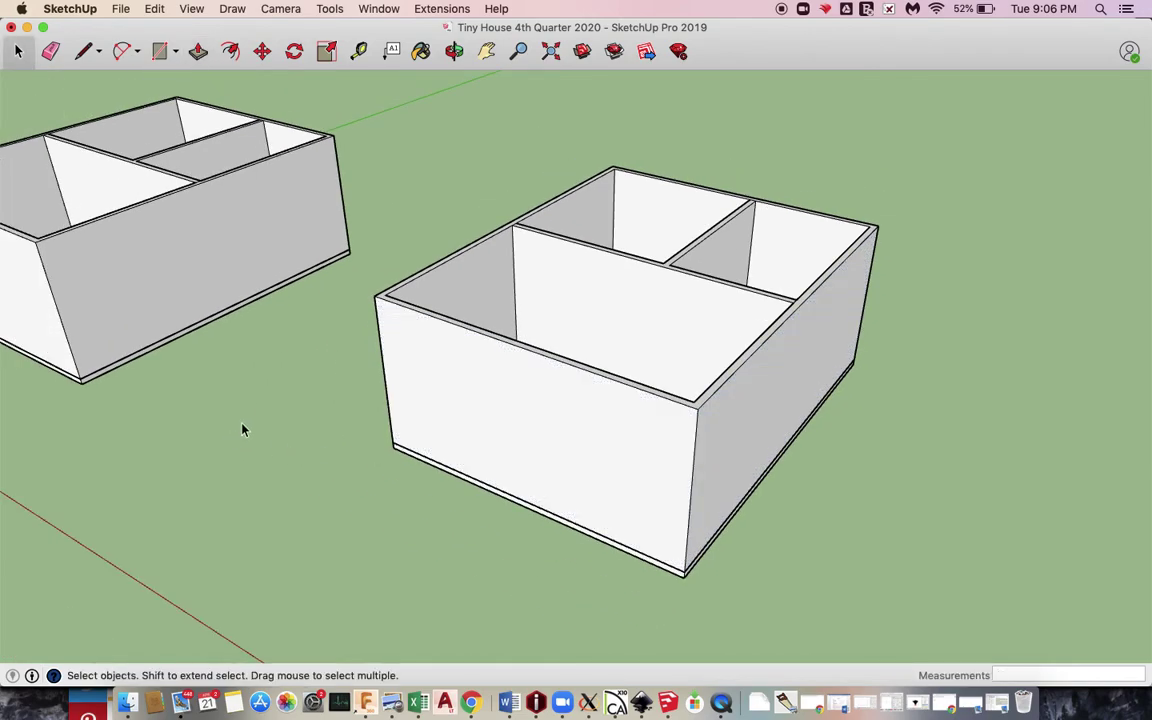
click(120, 9)
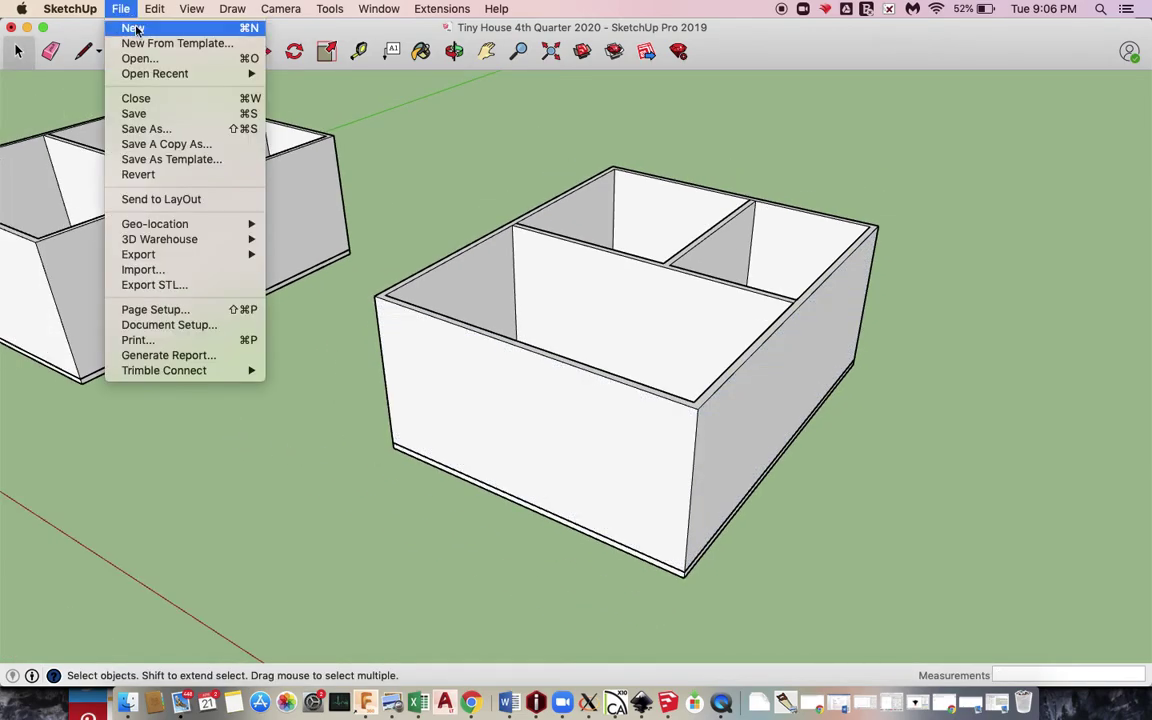
Step: Save the Tiny House 4th Quarter 2020 model, then bring up QuickTime Player's recording options
click(155, 115)
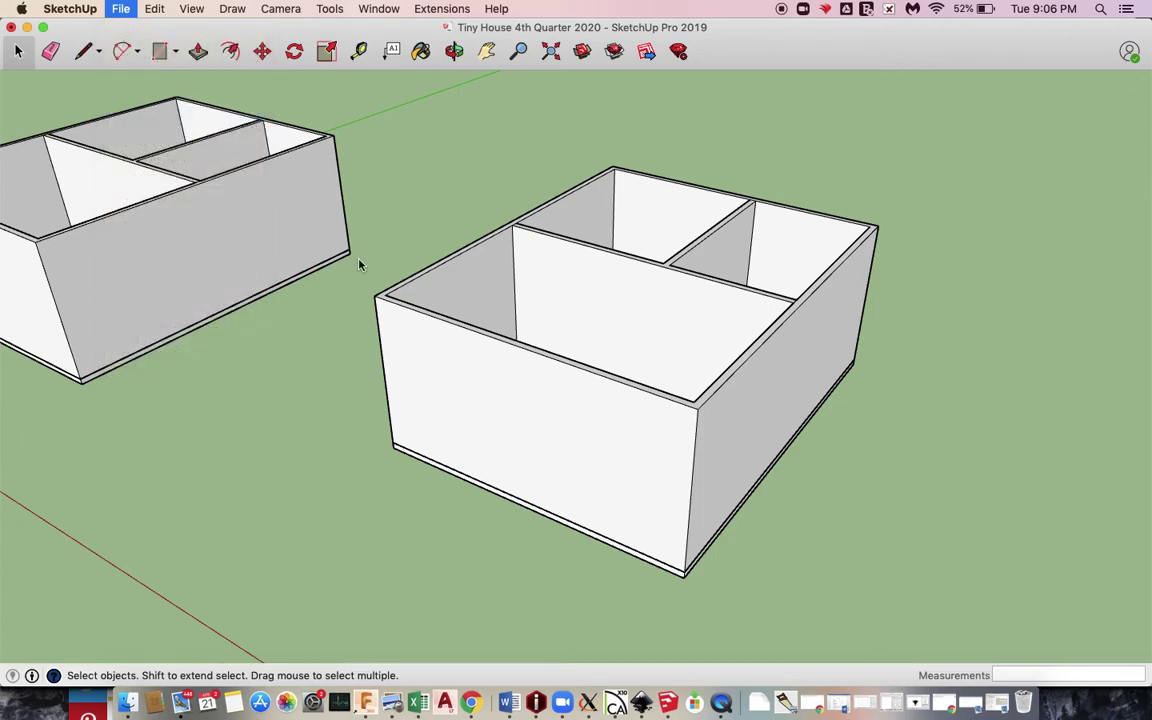
click(721, 702)
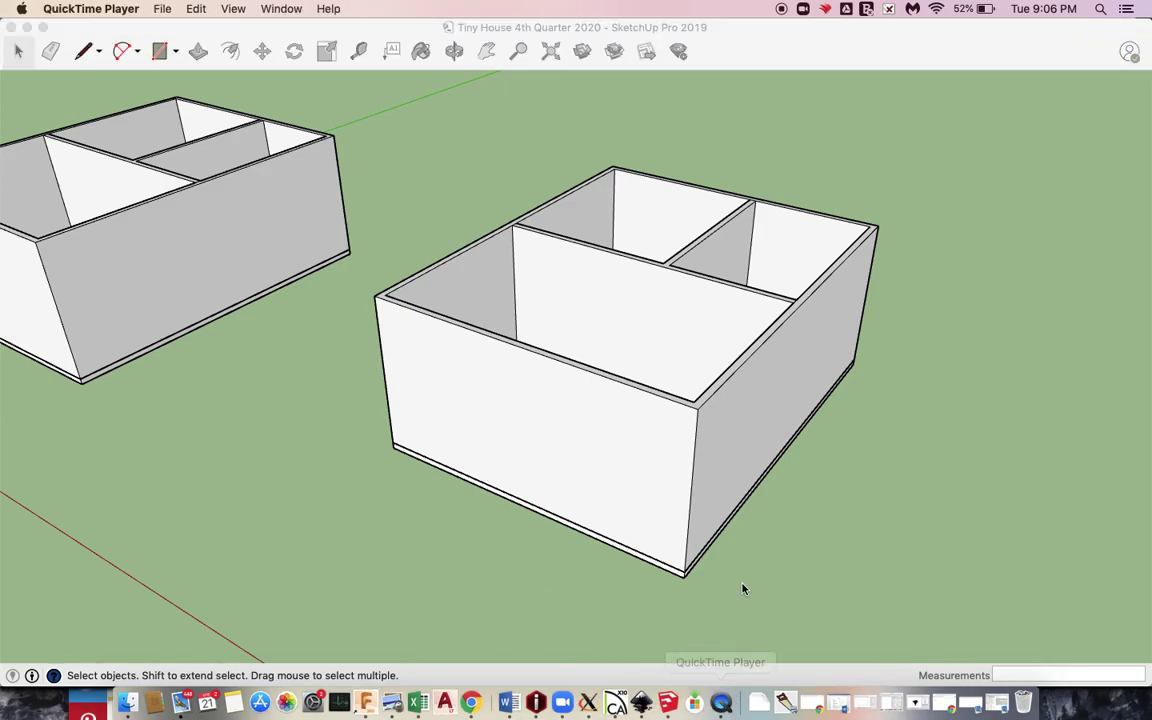
right_click(722, 703)
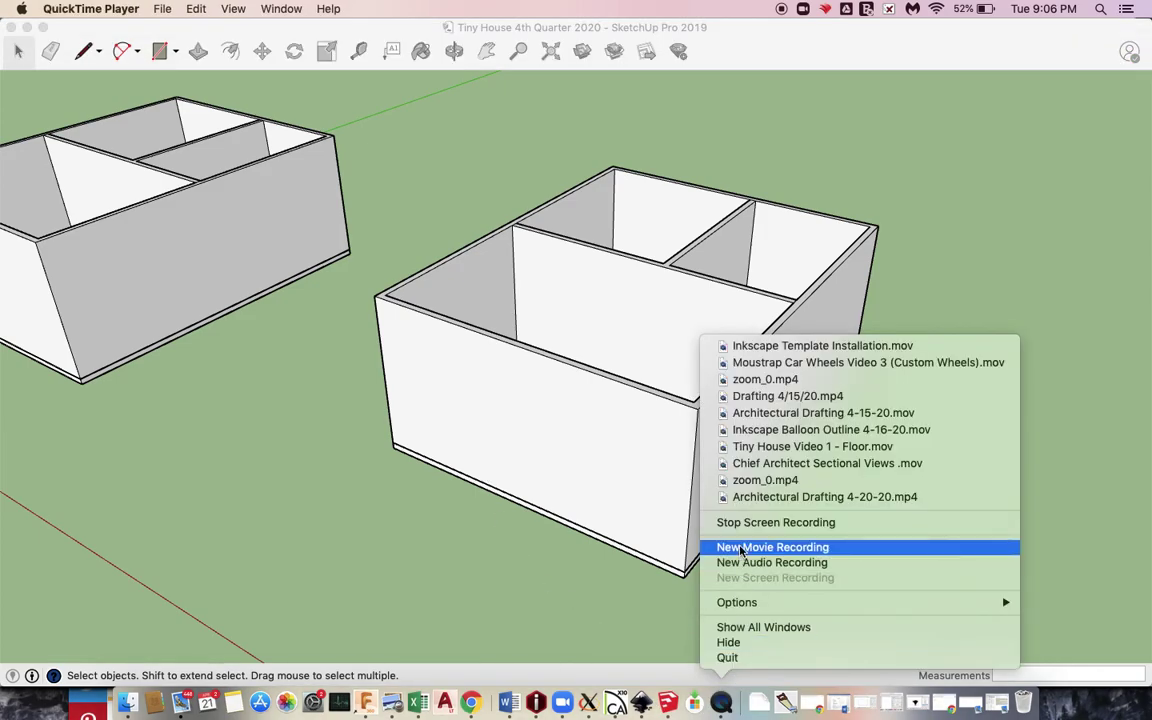